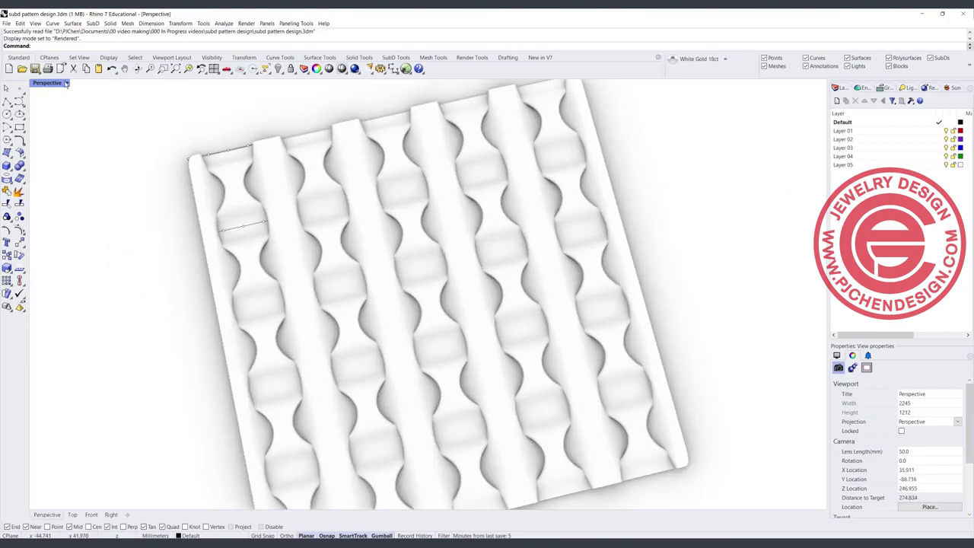
Step: Switch the Perspective viewport to Ghosted display mode so the pattern's SubD wireframe can be inspected
click(66, 83)
click(69, 145)
scroll(298, 179, down, 4)
right_drag(297, 179, 339, 203)
scroll(339, 203, up, 8)
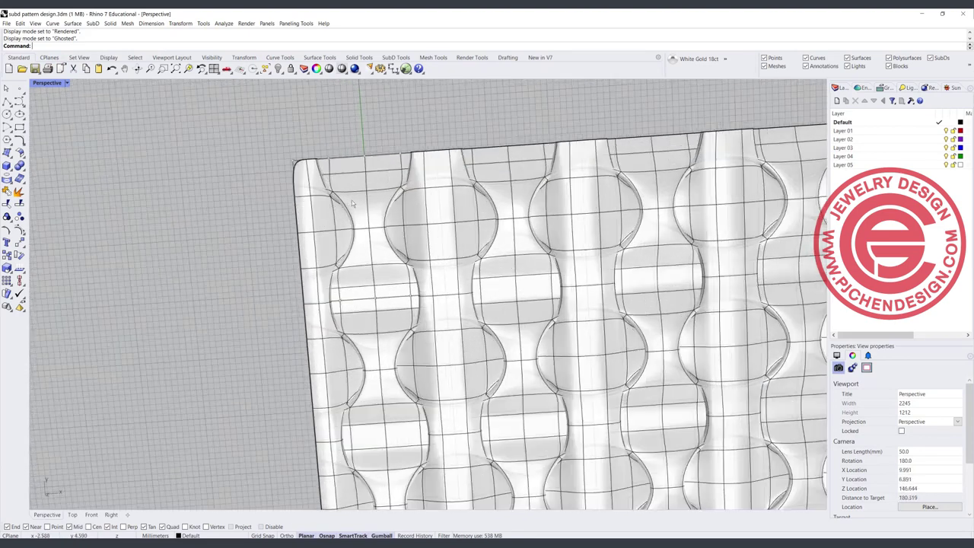
Step: Set the display color of the open SubD object running between the round openings to Red
click(368, 178)
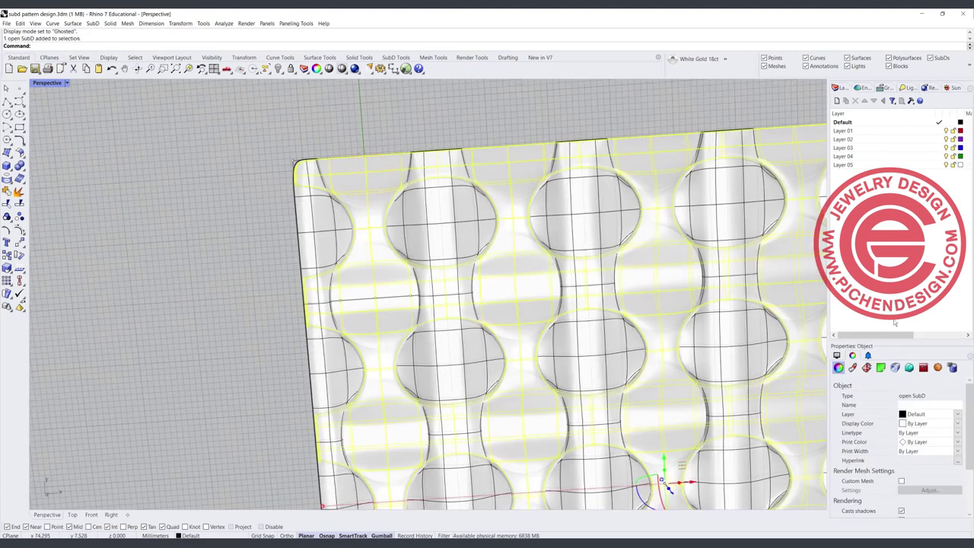
click(959, 423)
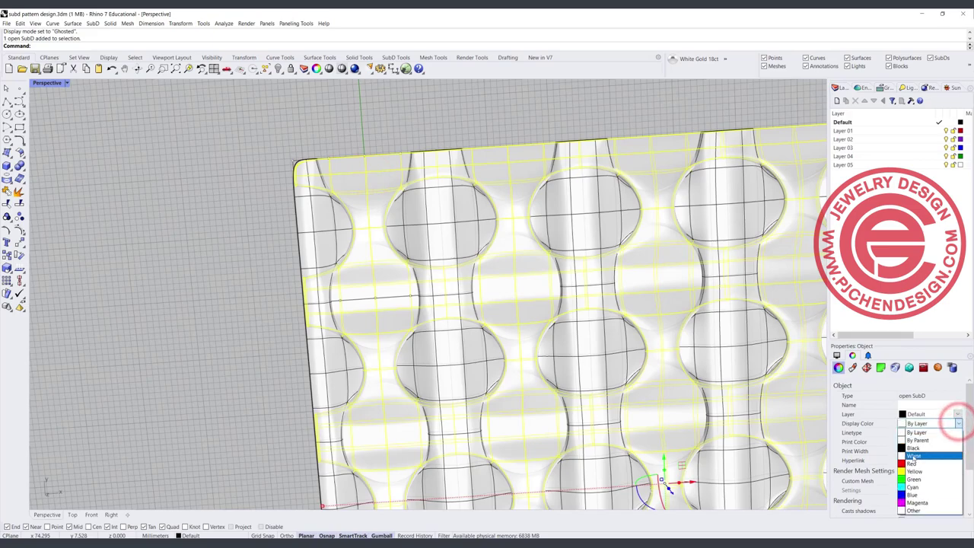
click(912, 462)
click(213, 165)
scroll(213, 165, down, 6)
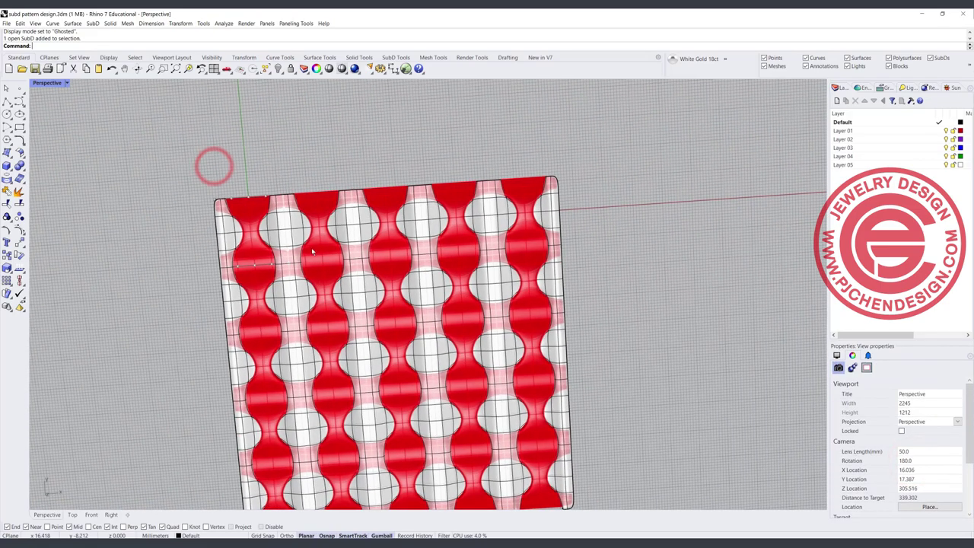
right_drag(420, 278, 401, 266)
scroll(244, 198, up, 3)
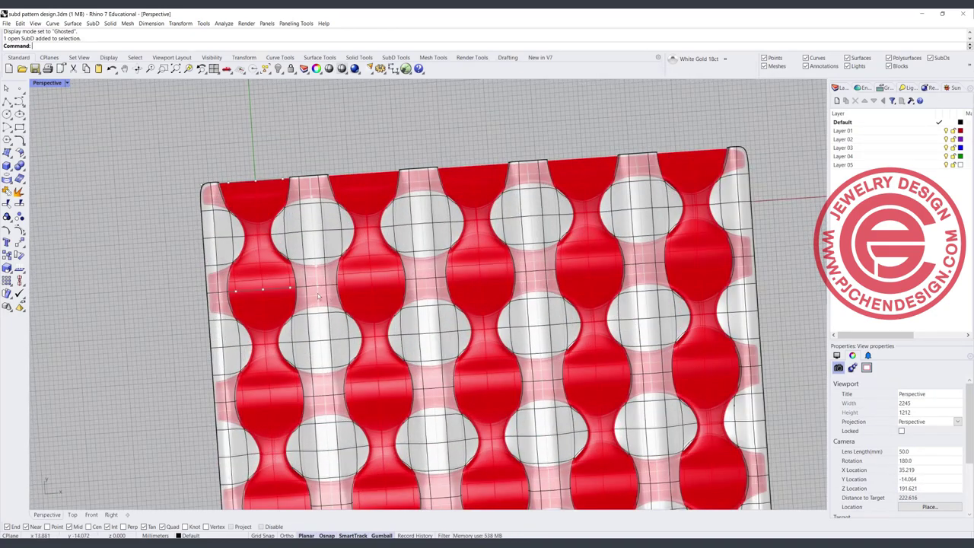
scroll(334, 208, down, 6)
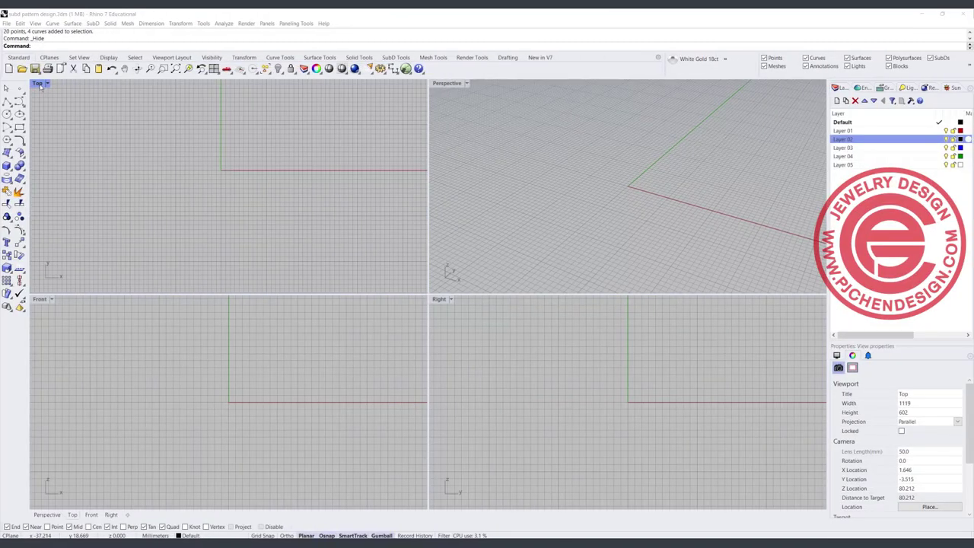
Step: Draw a square around the origin with the Rectangle command in the maximized Top viewport
double_click(38, 84)
right_drag(472, 257, 406, 238)
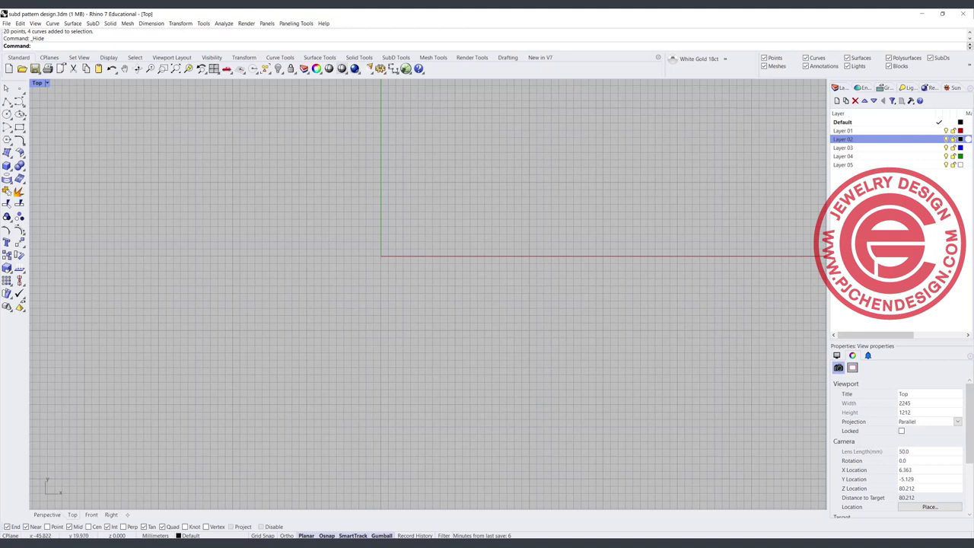
click(19, 126)
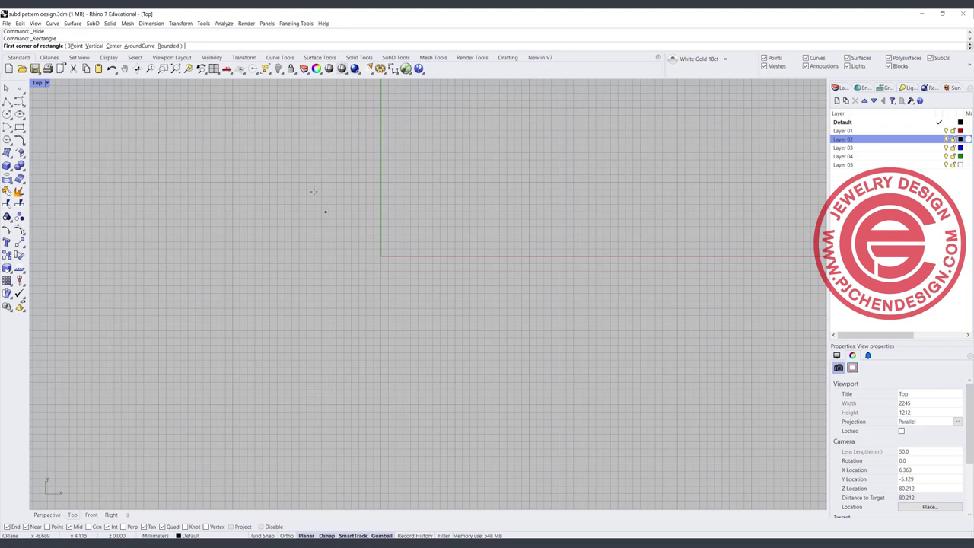
click(290, 178)
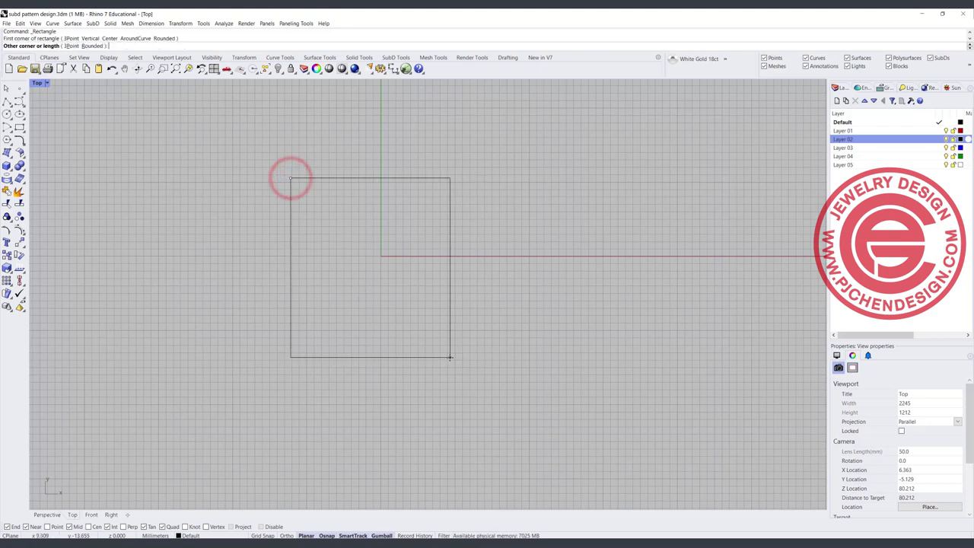
click(455, 341)
Step: Center the square on the origin with a concentric alignment to point 0
click(451, 342)
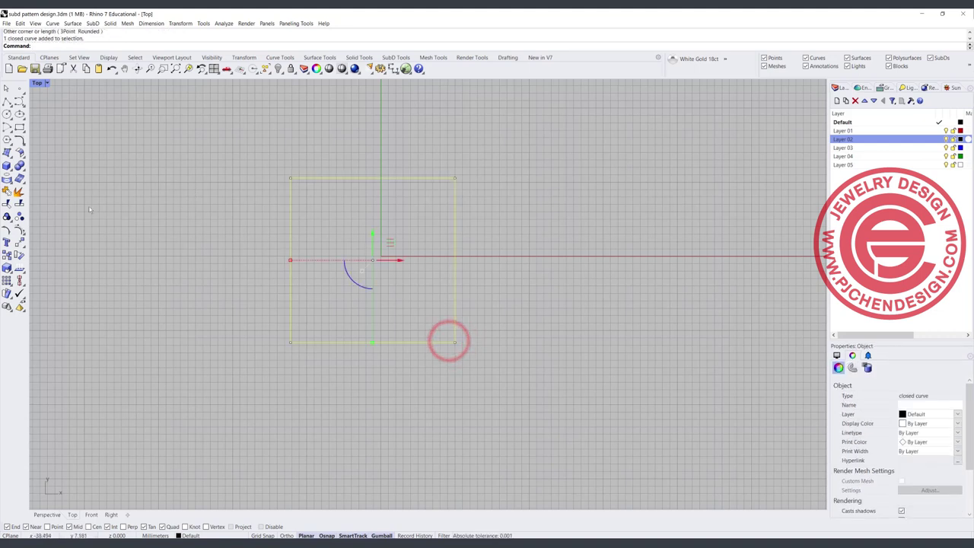
click(20, 281)
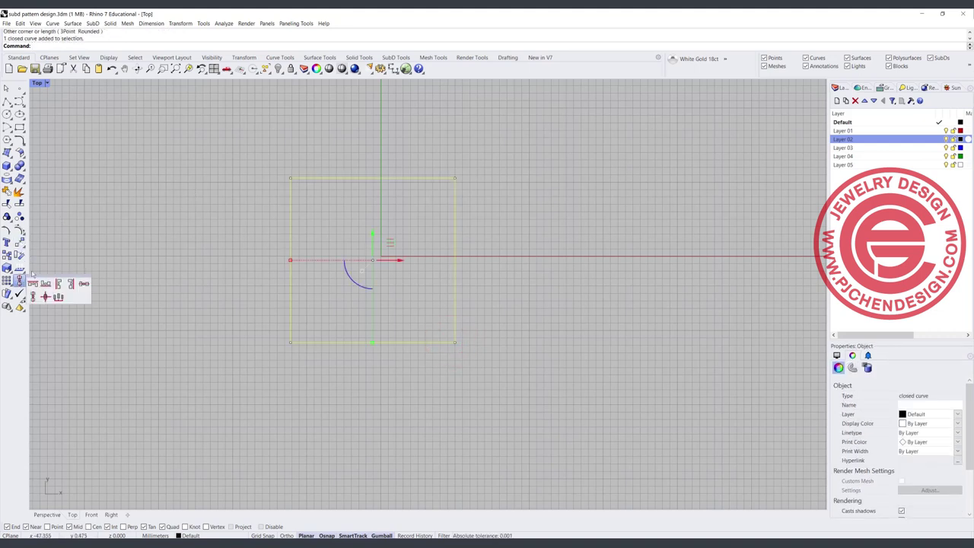
click(45, 298)
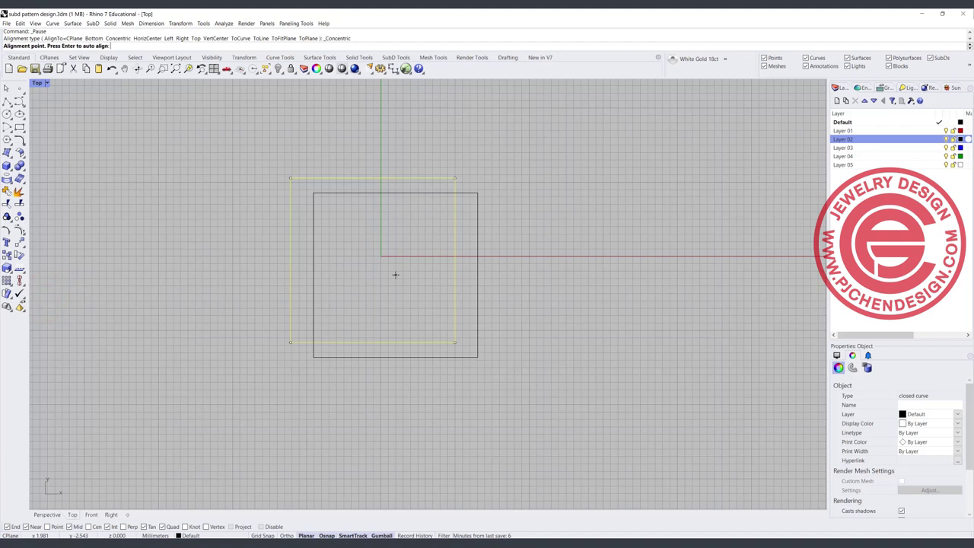
text(0)
key(Return)
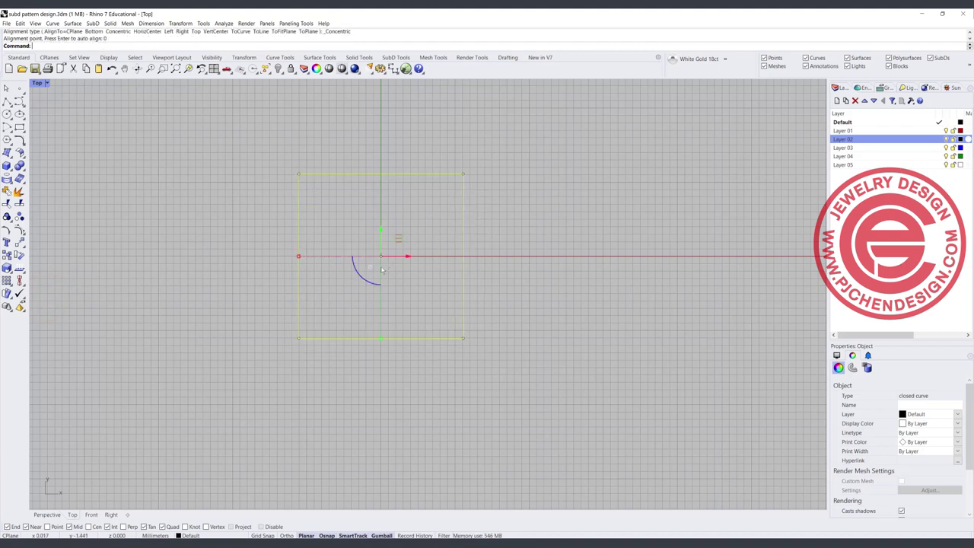
Step: Explode the square into four separate lines
click(357, 221)
drag(503, 266, 430, 190)
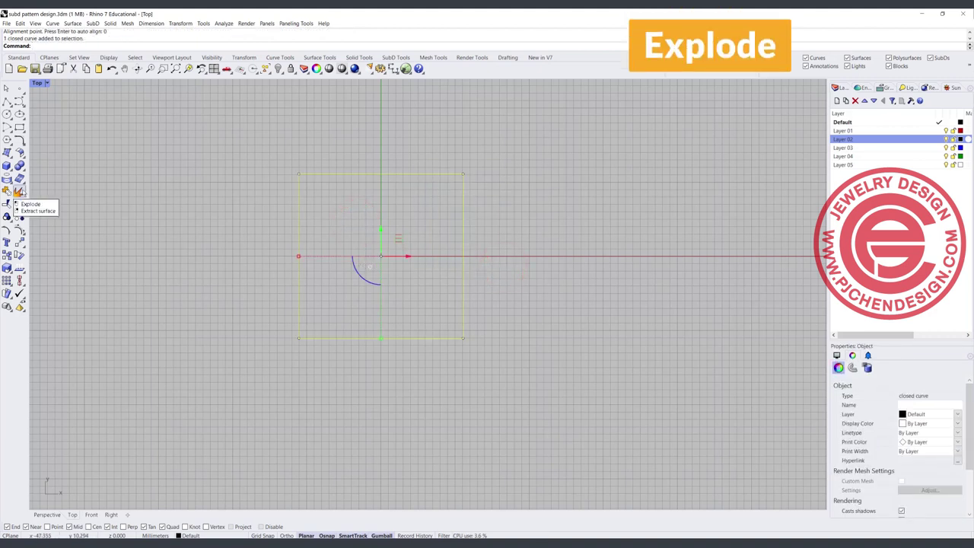
click(19, 192)
scroll(363, 243, up, 2)
click(369, 166)
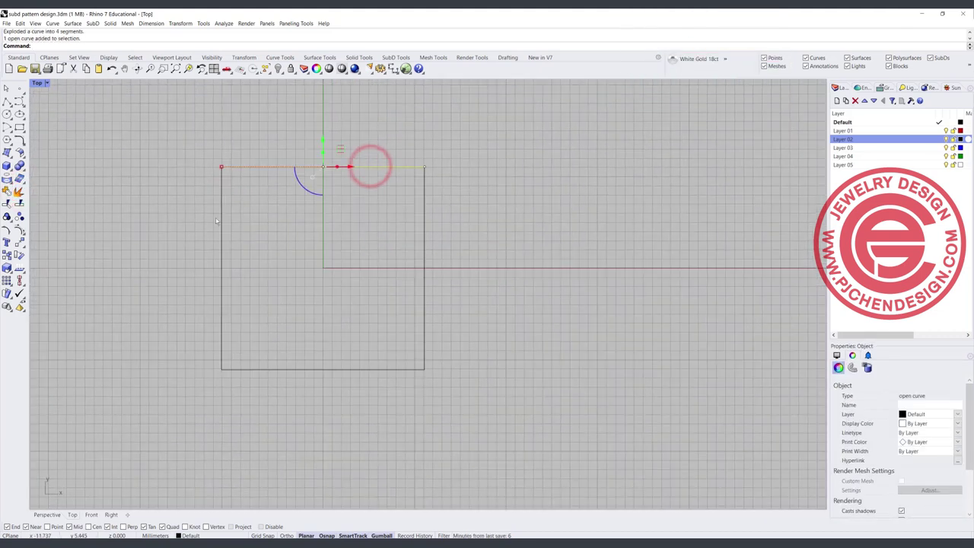
Step: Divide all four lines of the square into four equal segments marked with point objects
drag(543, 397, 171, 131)
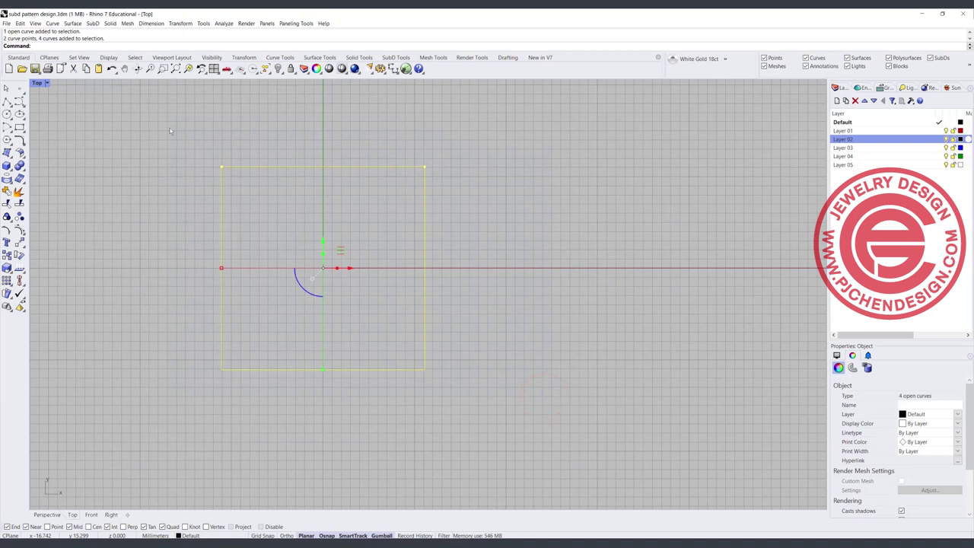
key(Return)
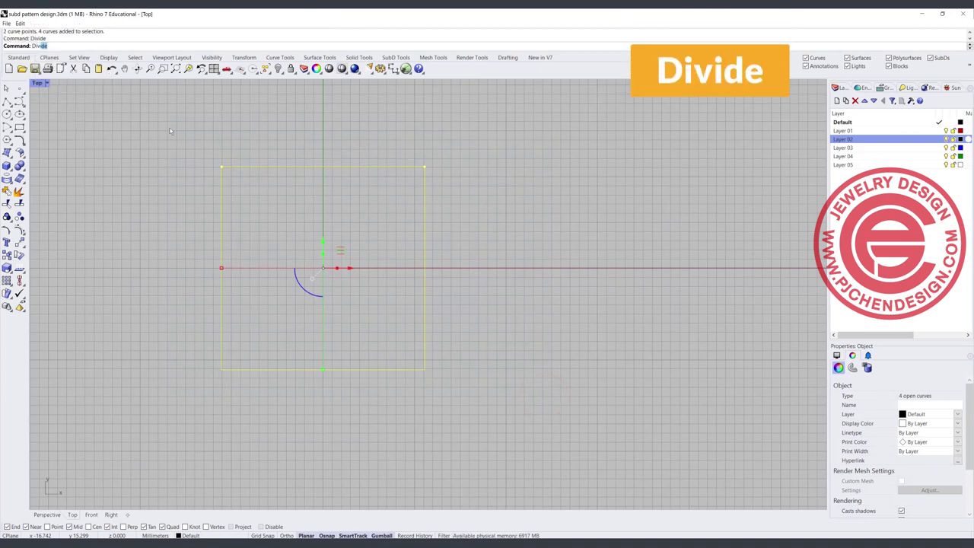
key(Return)
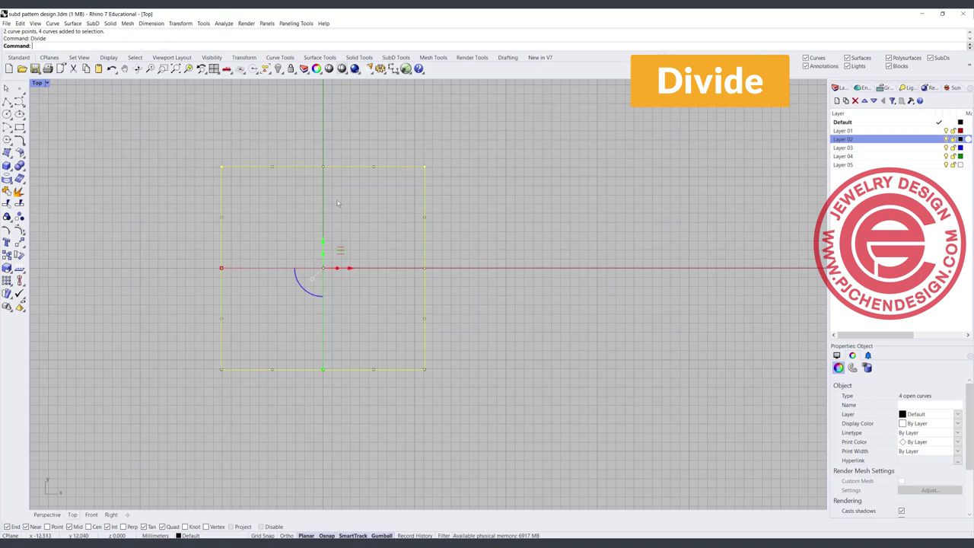
key(Escape)
Step: Examine the three inner division points along the square's upper edge
click(377, 166)
drag(365, 155, 385, 182)
shift+drag(312, 150, 343, 189)
shift+drag(252, 141, 269, 164)
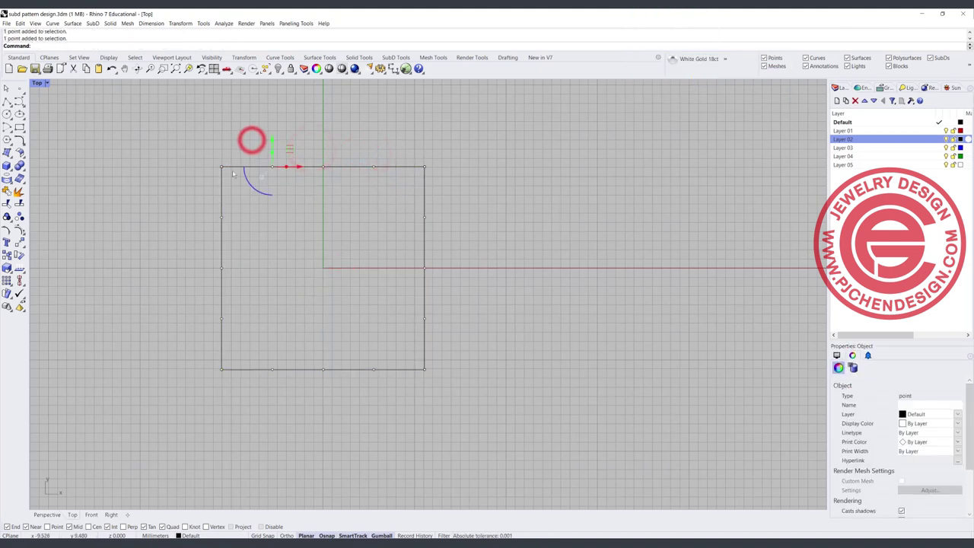
click(516, 277)
right_drag(375, 207, 421, 212)
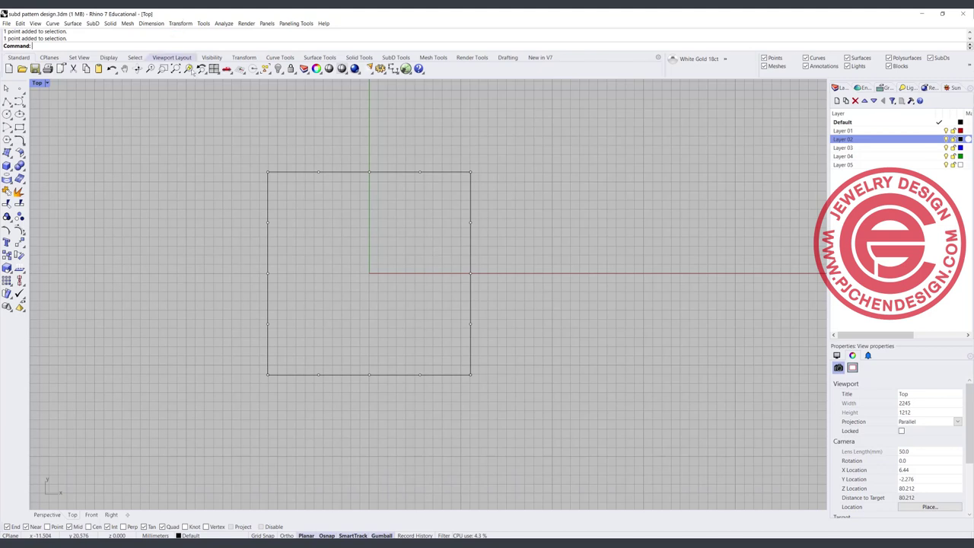
Step: Create a SubD plane with XCount 4 and YCount 2 over the square's upper quarter, using Point snapping for its opposite corner
click(395, 57)
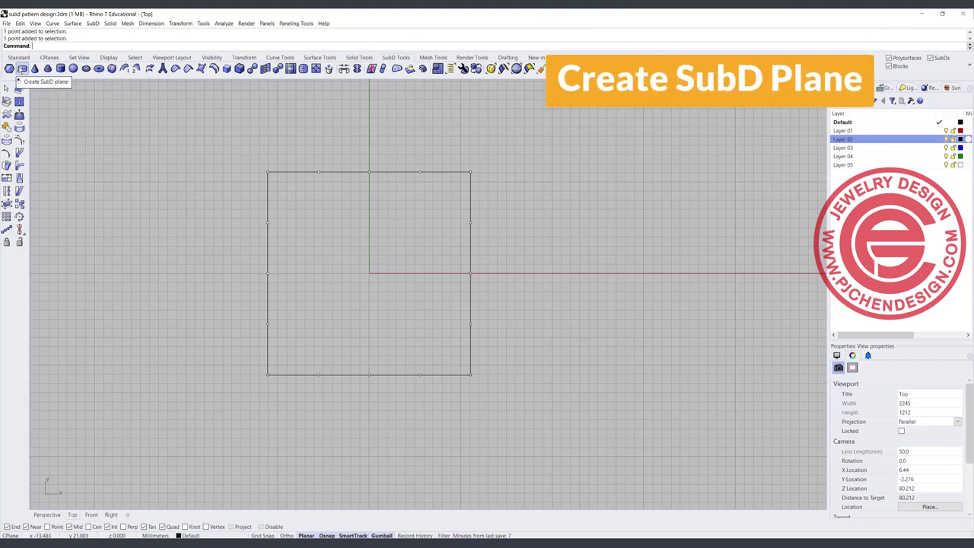
click(21, 69)
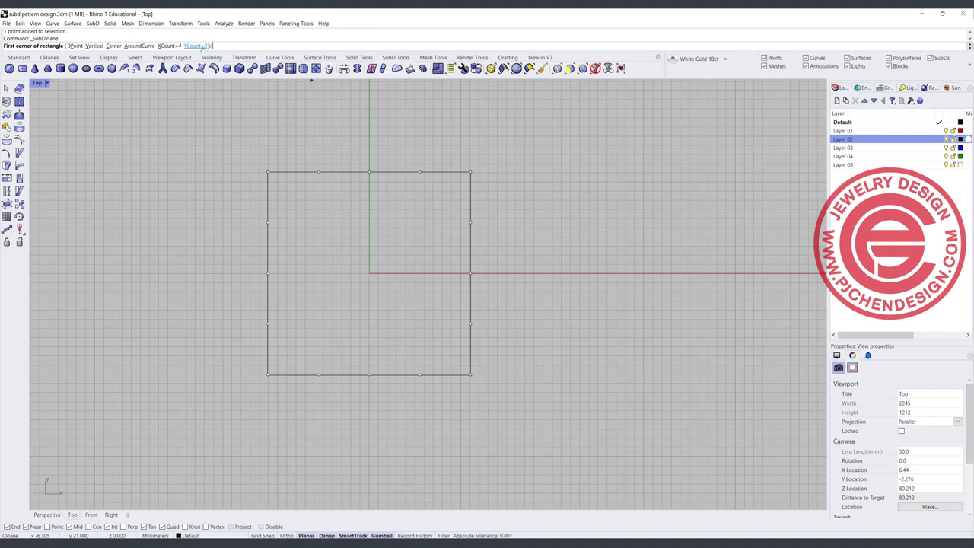
click(268, 172)
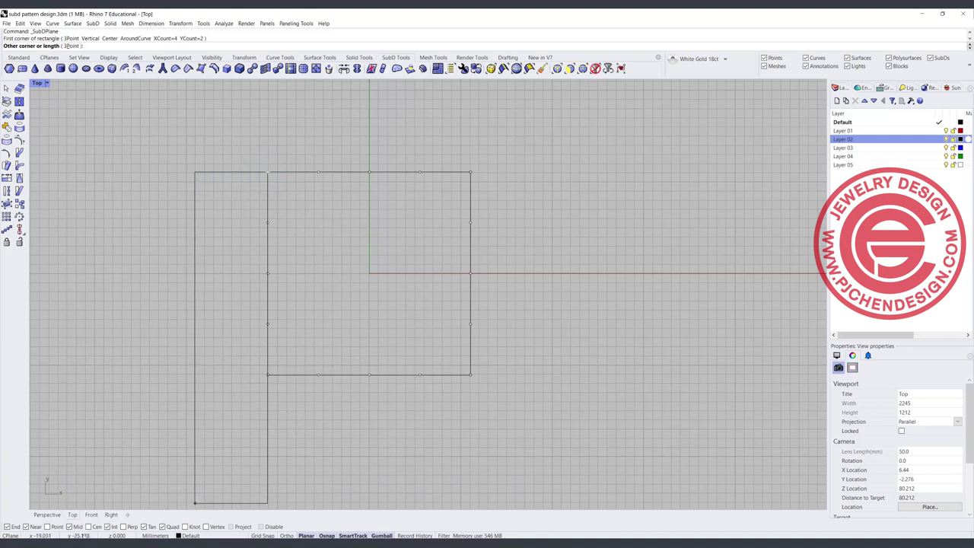
click(47, 527)
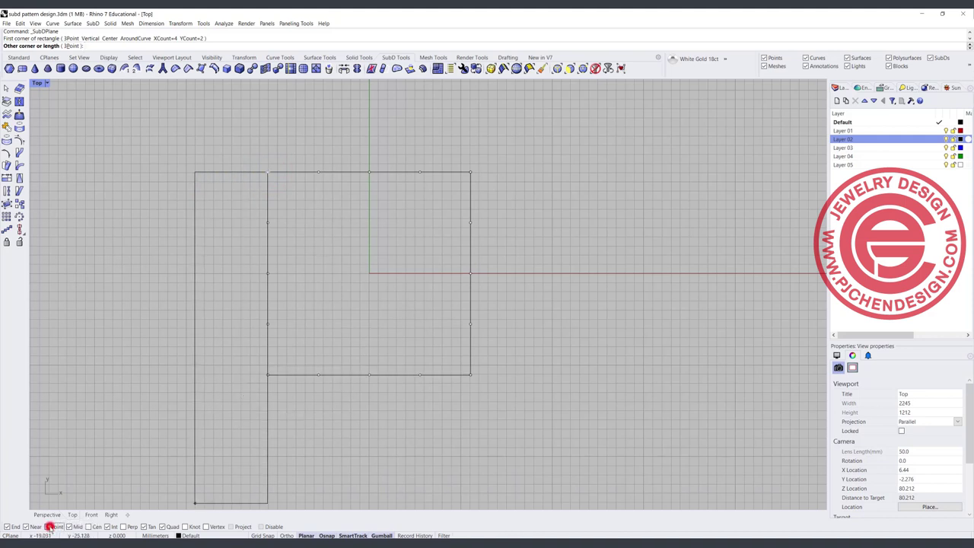
click(471, 222)
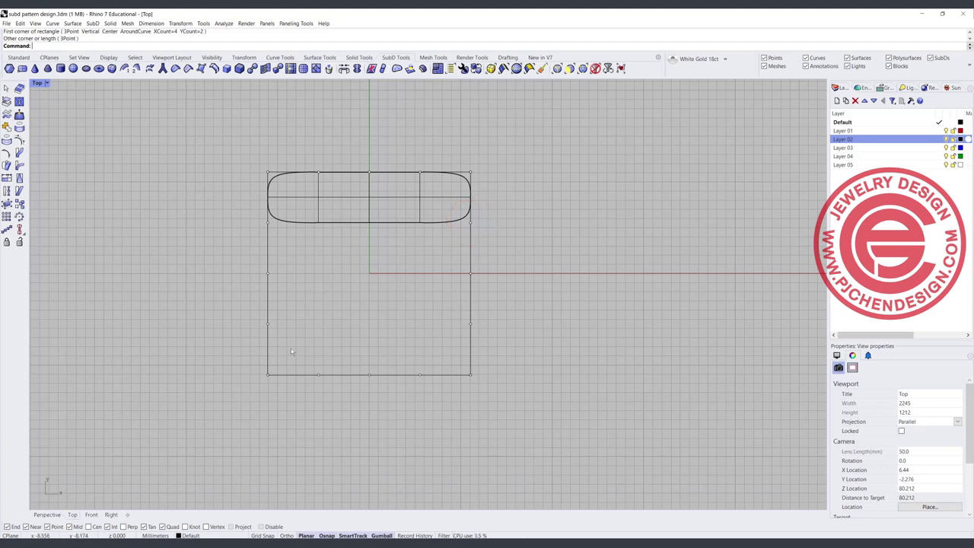
Step: Create a matching SubD plane over the square's lower quarter, from the left division point to the opposite corner
key(Return)
click(267, 324)
click(470, 374)
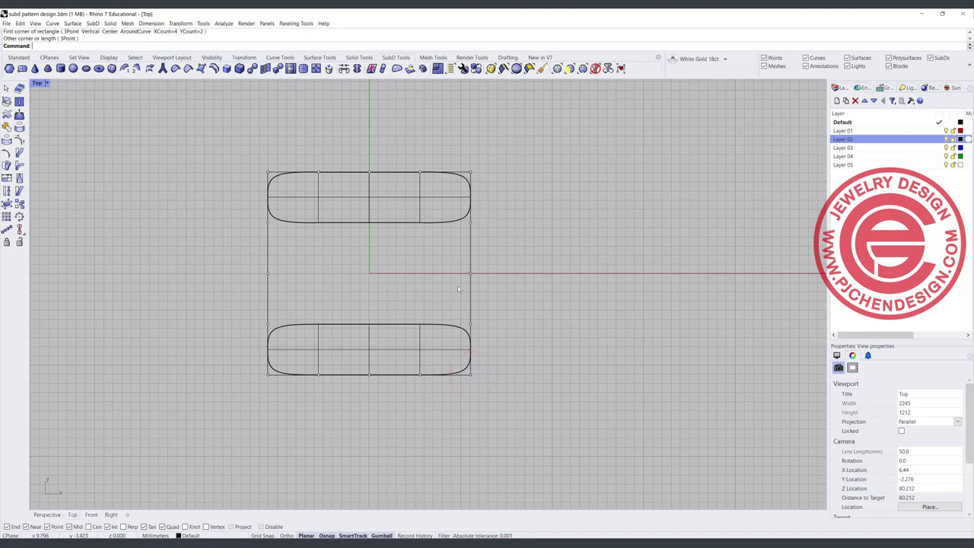
Step: Bridge the two middle inner edges of the upper SubD plane to the facing edges of the lower plane in Perspective
double_click(36, 81)
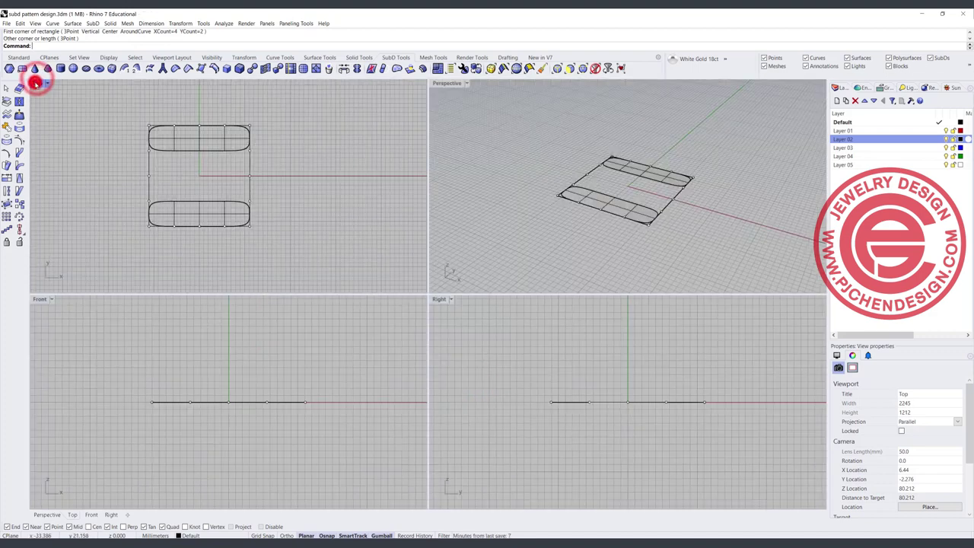
double_click(439, 86)
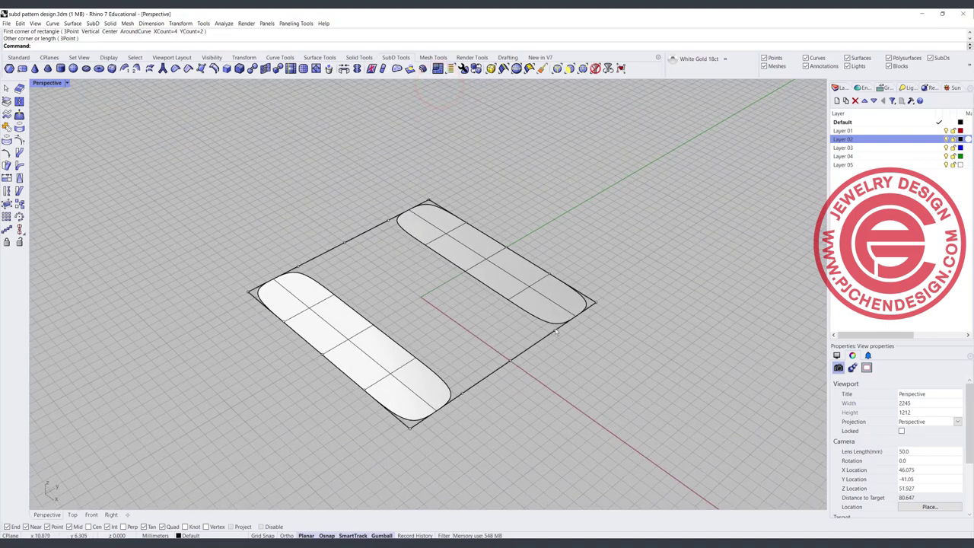
right_drag(503, 322, 430, 241)
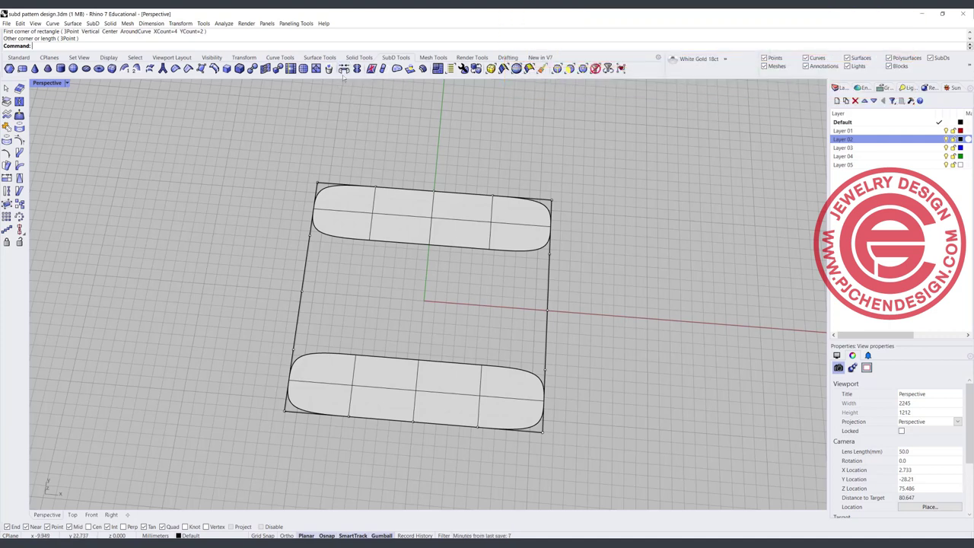
click(344, 69)
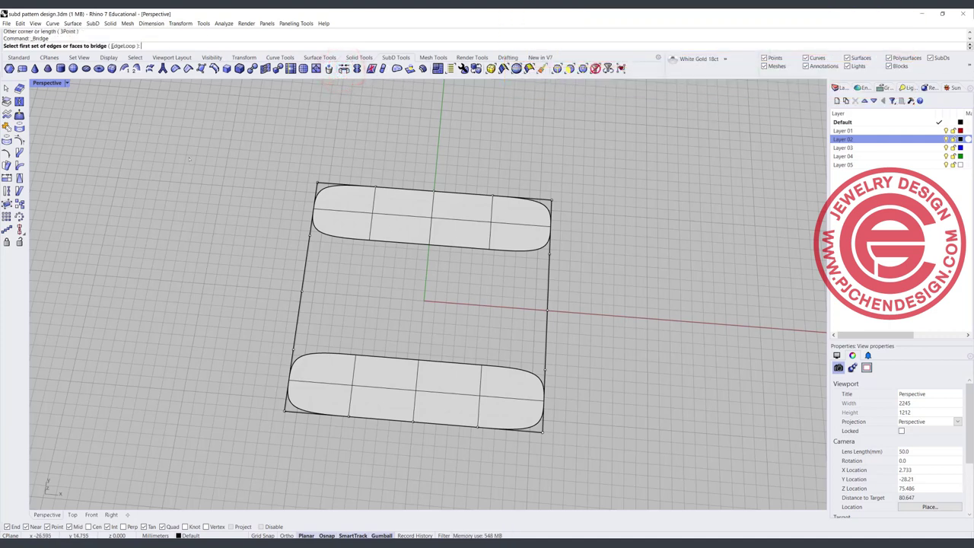
click(404, 244)
click(451, 245)
key(Return)
click(389, 357)
click(437, 359)
key(Return)
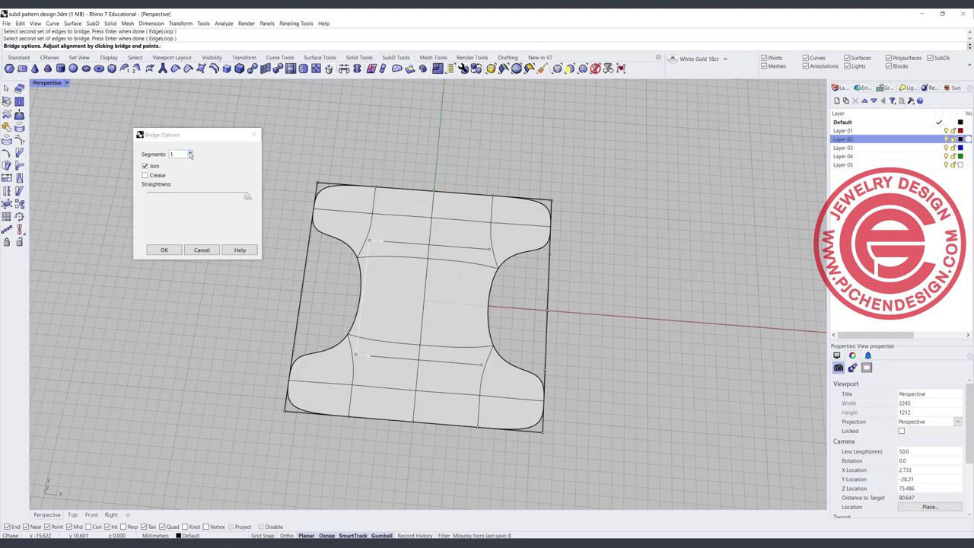
Step: Set the bridge between the two SubD planes to 2 segments, keeping Join on, and apply it
click(190, 153)
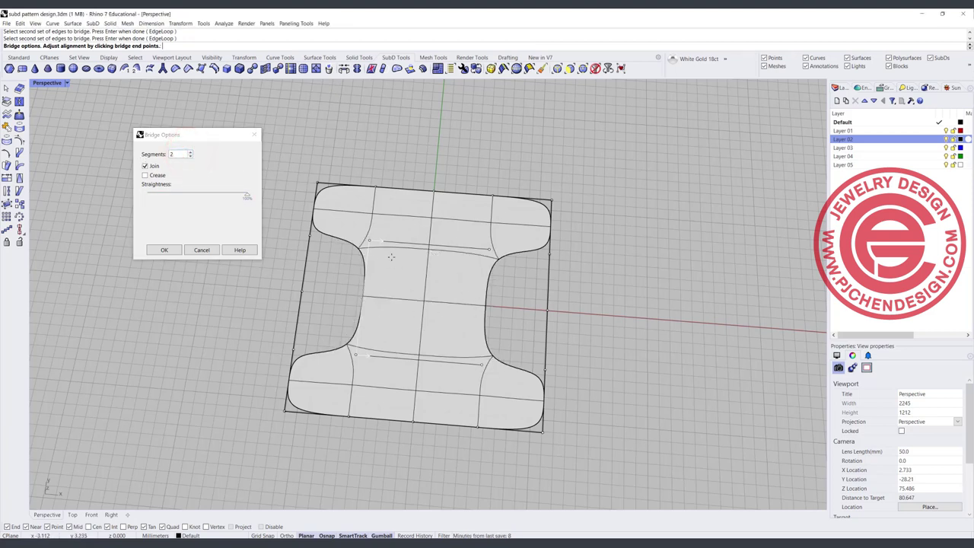
click(190, 153)
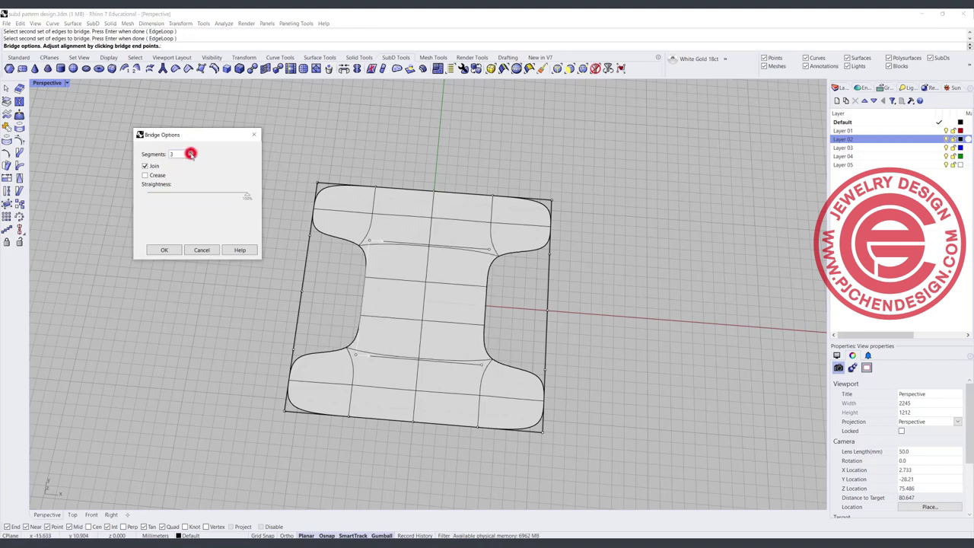
click(190, 153)
click(190, 153)
click(190, 153)
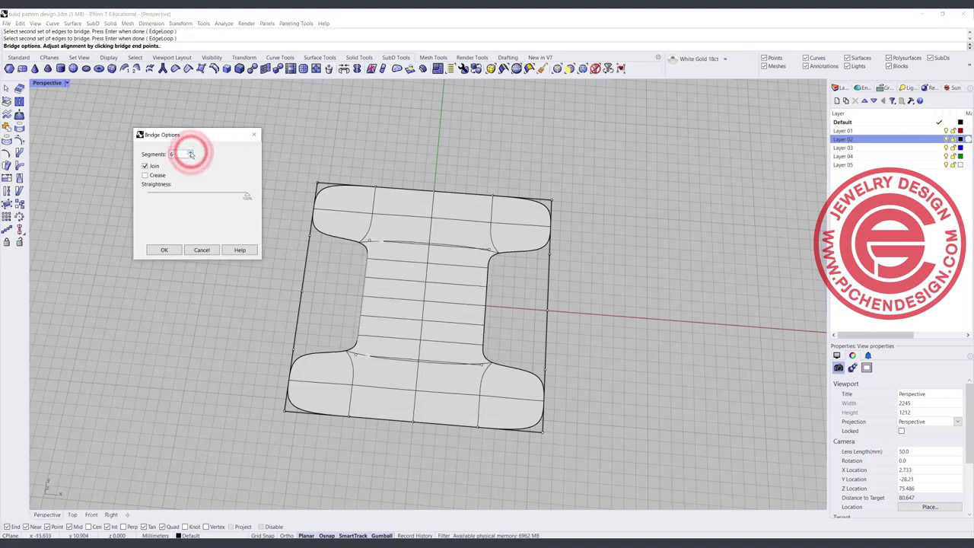
click(190, 157)
click(191, 157)
click(190, 156)
click(190, 156)
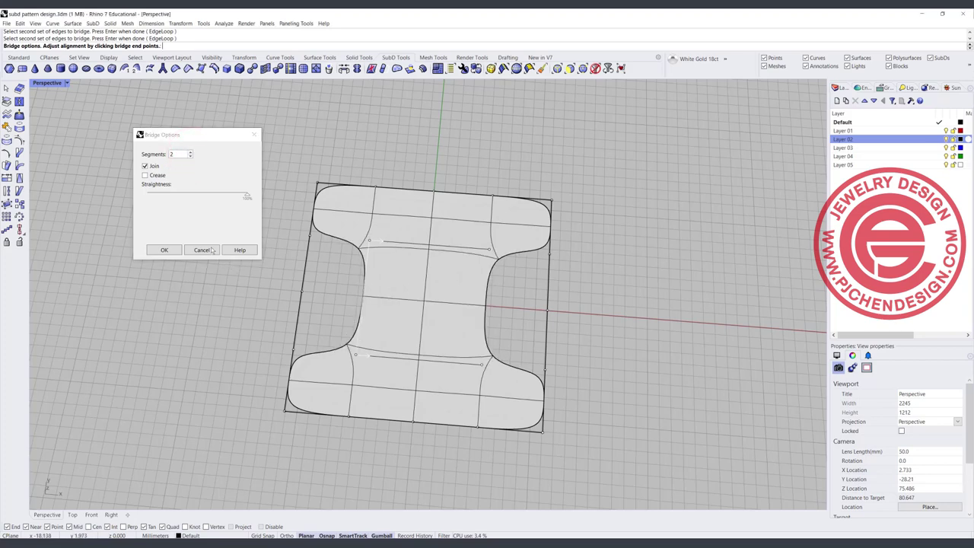
click(164, 252)
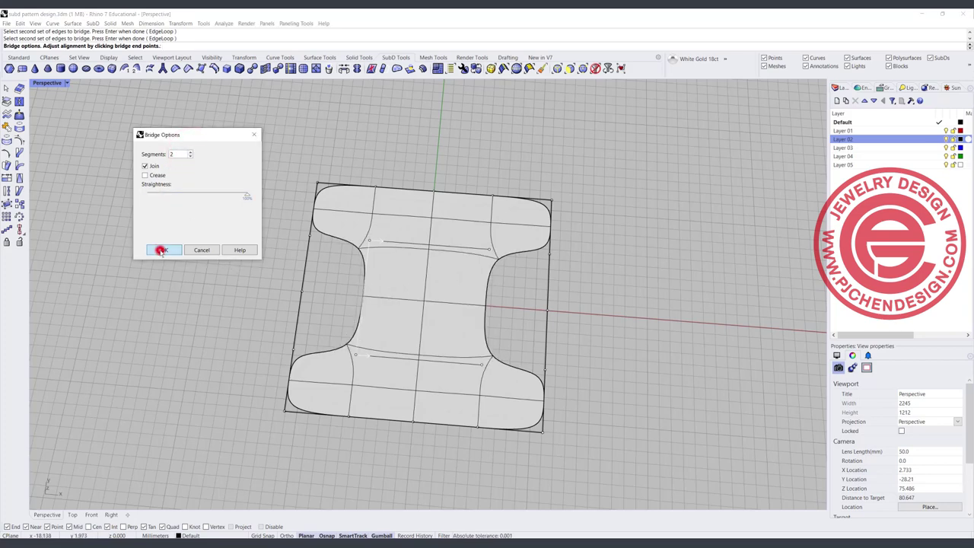
Step: Limit selection to vertices, narrow the three vertices across the bridge's middle along X, and raise them into an arch
right_drag(513, 342, 369, 302)
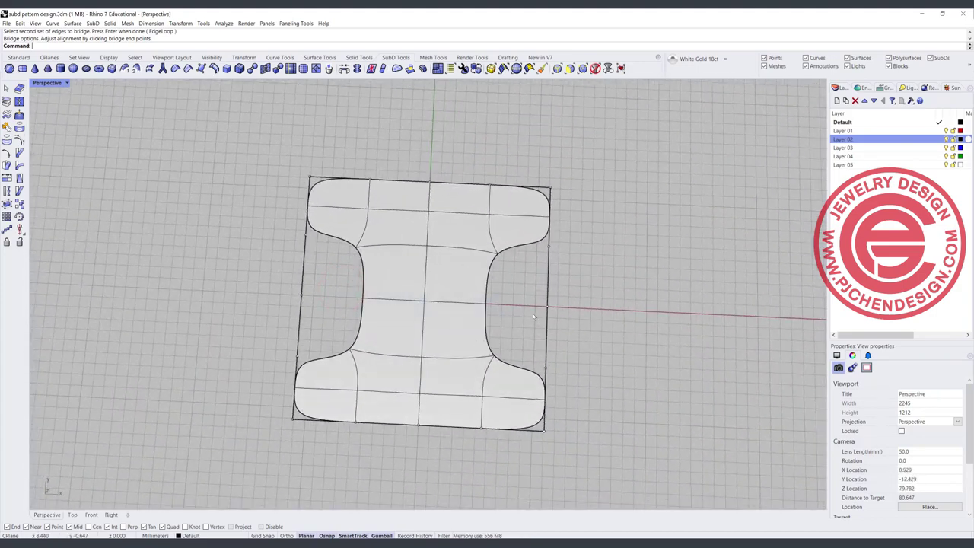
click(342, 272)
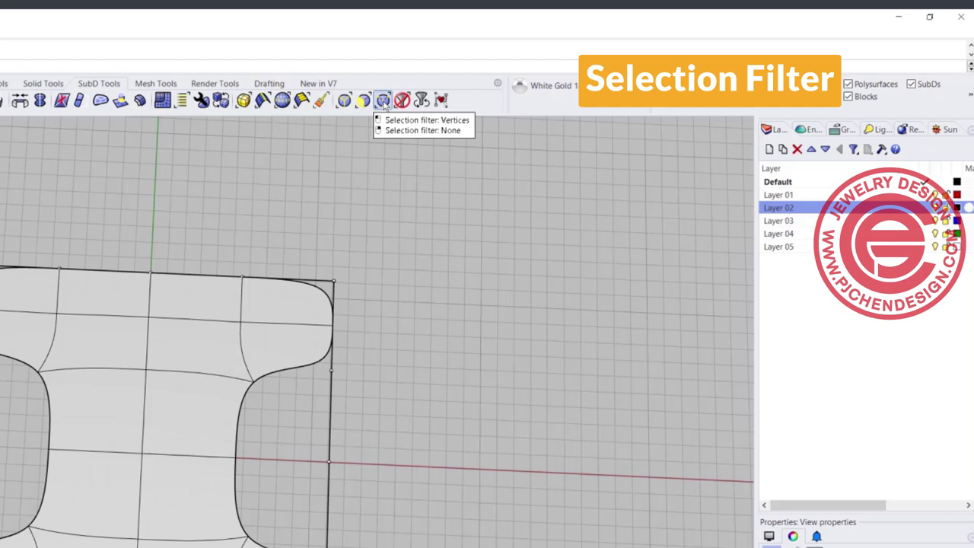
click(383, 99)
drag(342, 279, 513, 315)
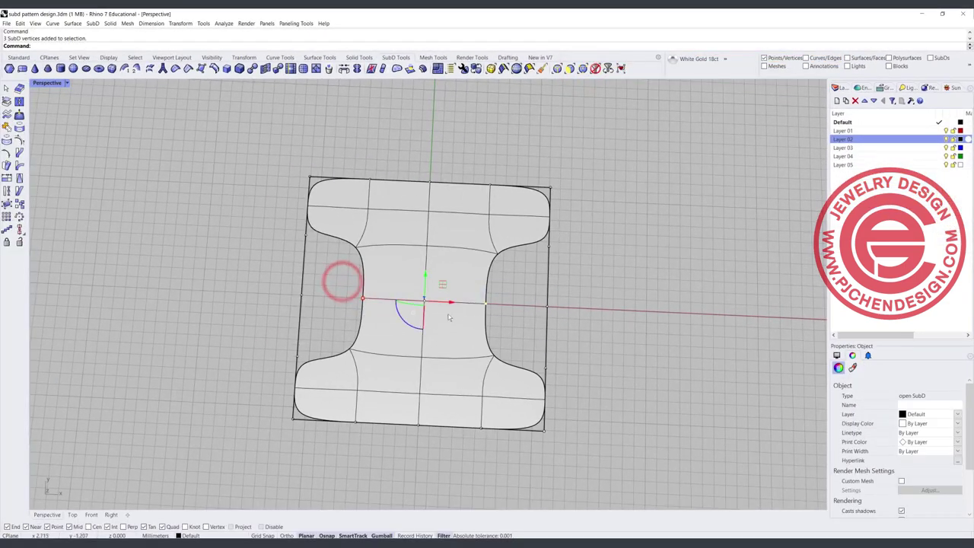
drag(363, 299, 459, 304)
right_drag(562, 367, 415, 273)
drag(422, 269, 422, 252)
right_drag(434, 278, 615, 371)
double_click(46, 83)
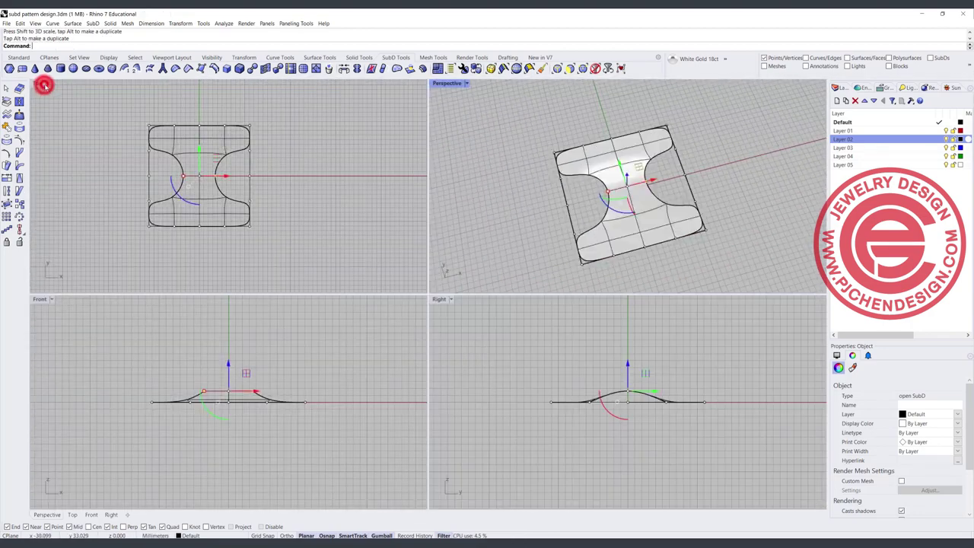
Step: Select the nine vertices in the central area from the Top view and raise them slightly in the Front view
scroll(172, 160, up, 1)
click(159, 143)
drag(223, 211, 260, 232)
scroll(224, 376, up, 2)
drag(234, 391, 236, 374)
click(323, 368)
right_drag(609, 318, 586, 334)
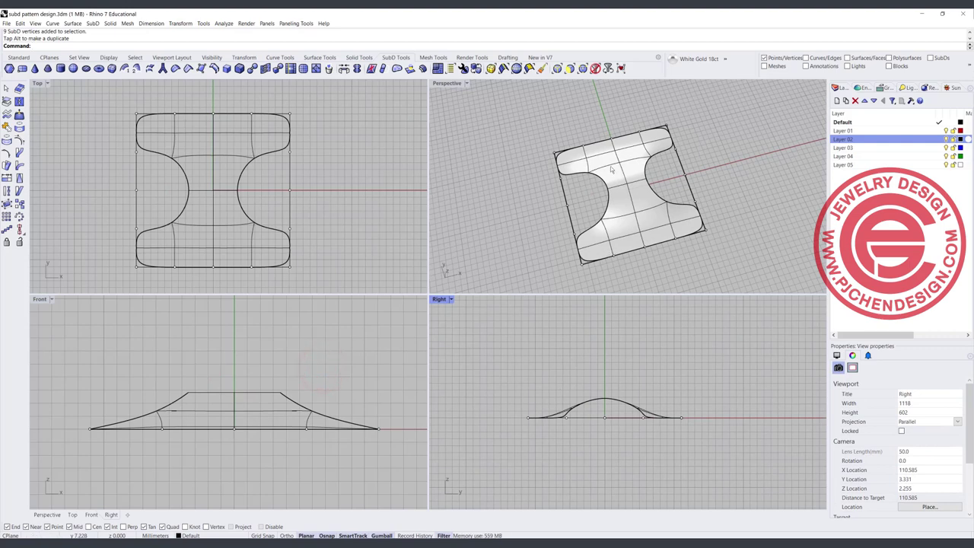
Step: Offset the arched SubD upward with Distance=2, Solid=Yes, BothSides=No and DeleteInput=Yes
right_drag(613, 169, 559, 144)
scroll(635, 203, up, 5)
right_drag(585, 158, 679, 214)
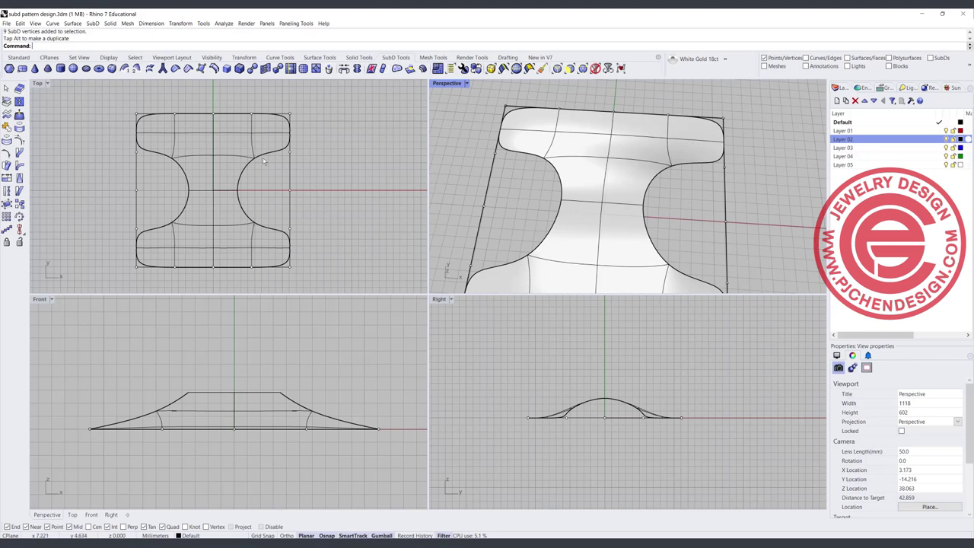
scroll(605, 191, down, 4)
right_drag(595, 204, 548, 183)
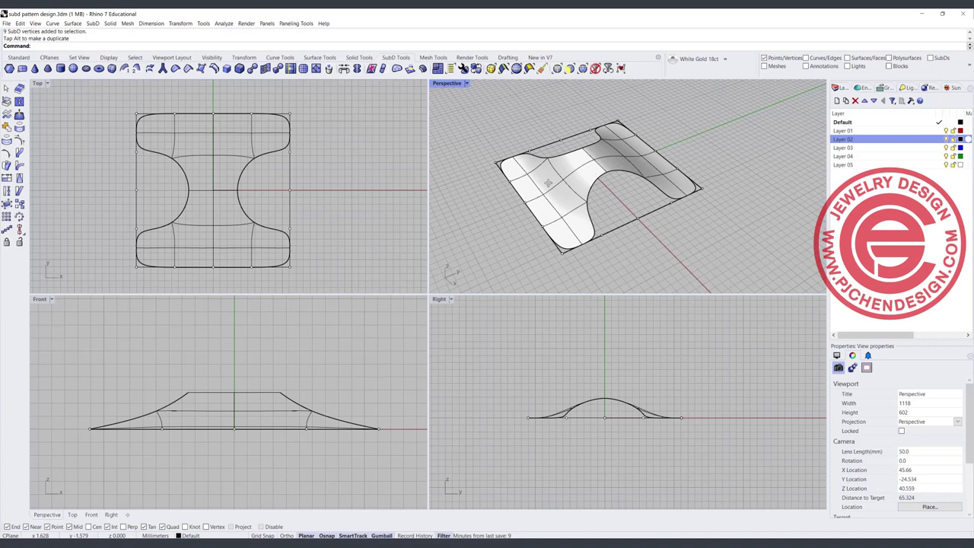
click(422, 68)
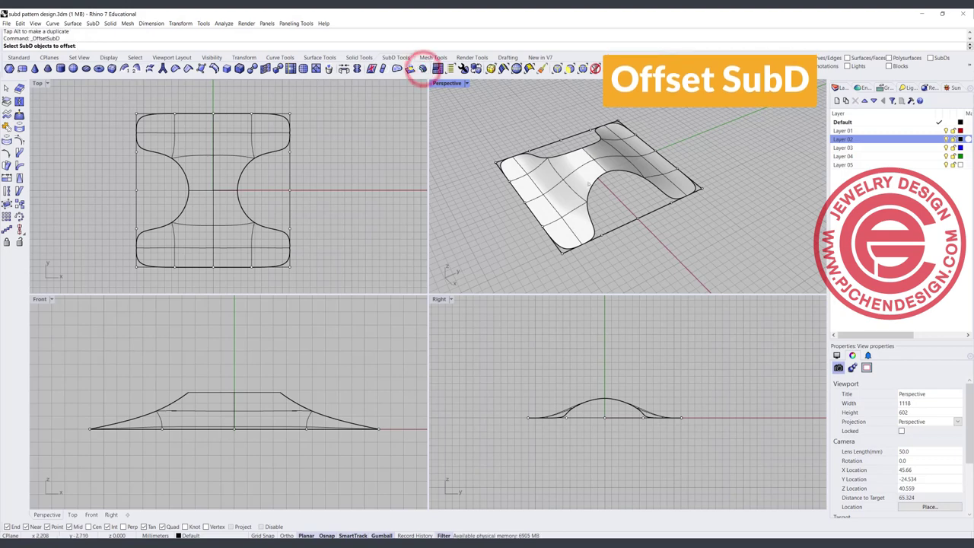
click(584, 176)
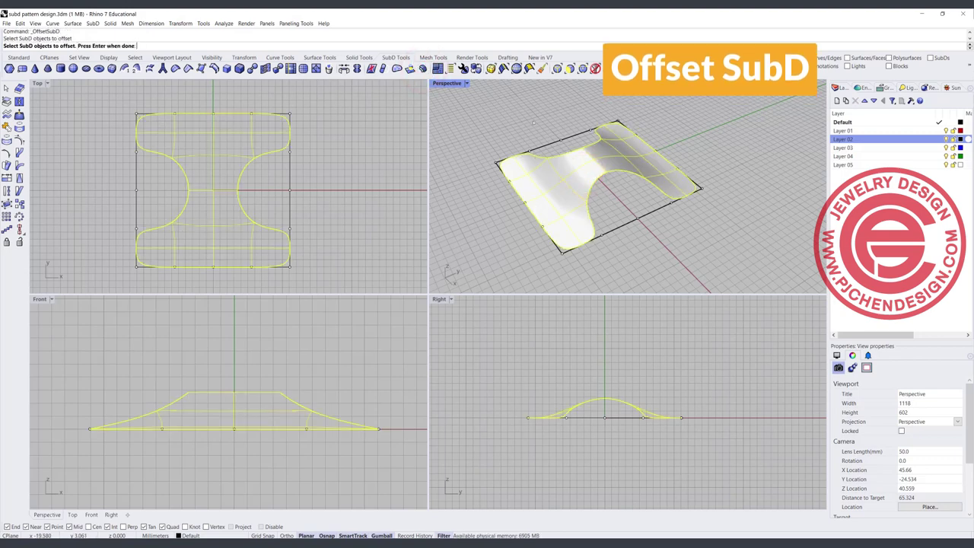
key(Return)
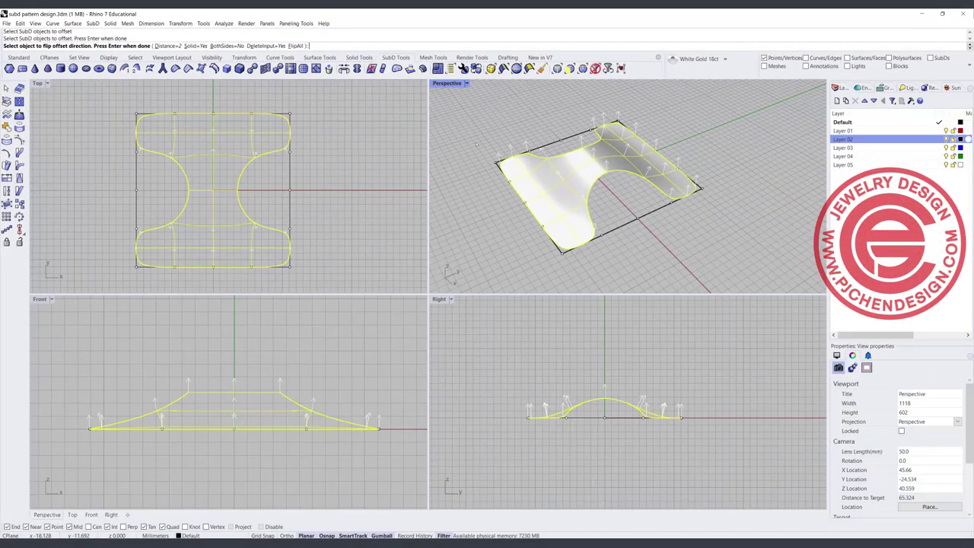
key(Return)
Step: Set the Perspective viewport to Rendered display mode and inspect the thickened SubD from several angles
right_drag(649, 241, 713, 233)
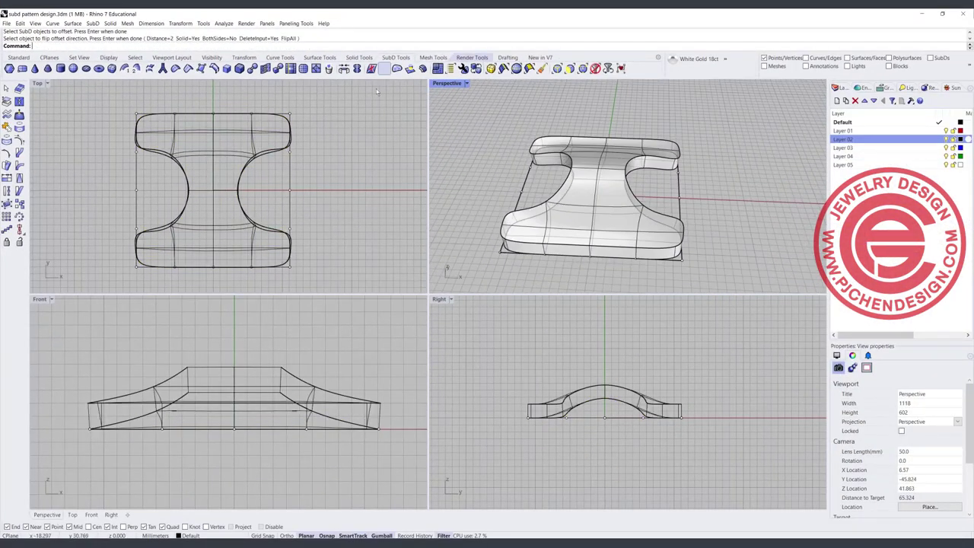
right_drag(539, 214, 511, 169)
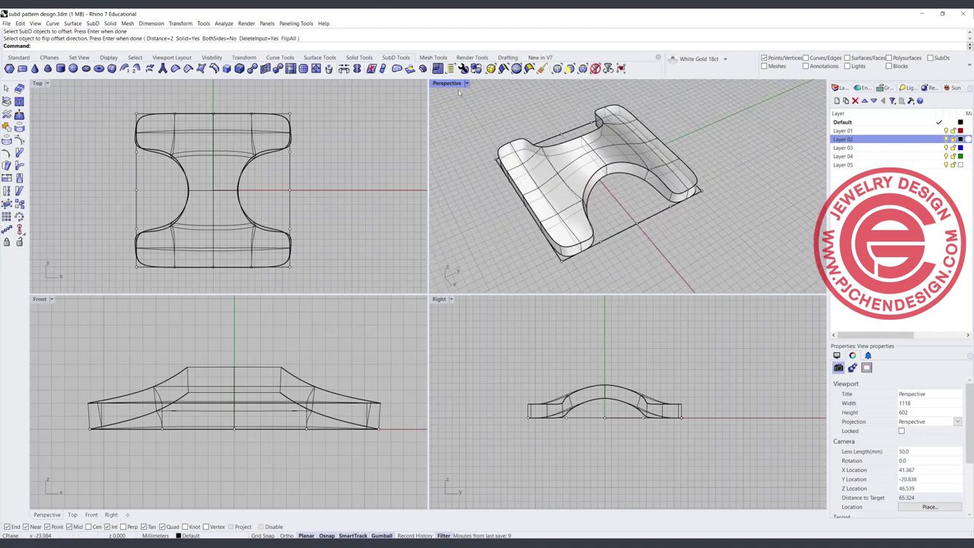
click(467, 84)
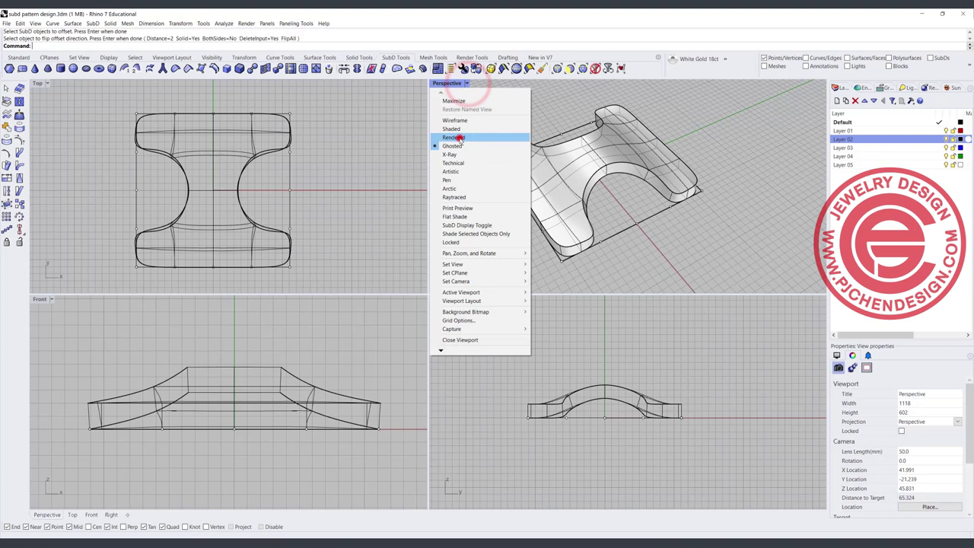
click(460, 138)
right_drag(641, 198, 569, 199)
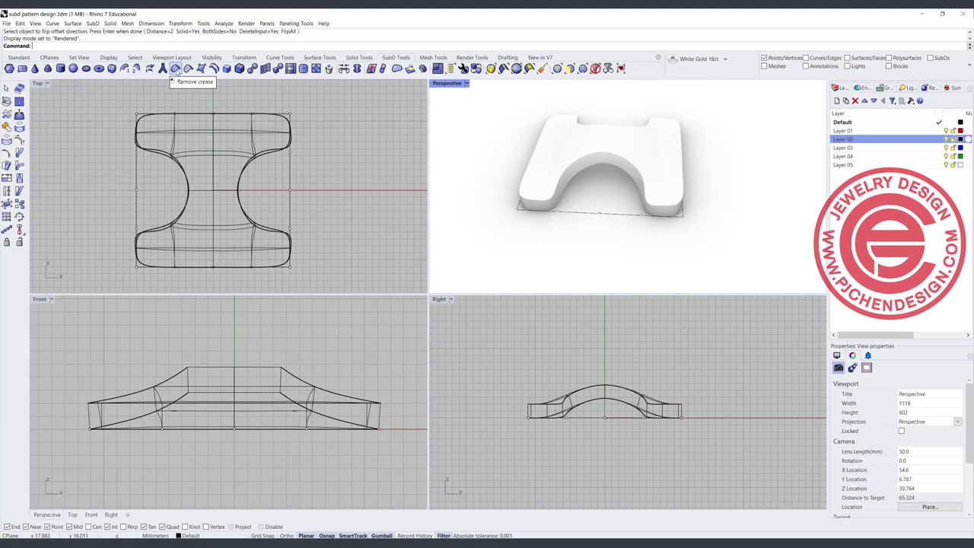
Step: Try to remove the creases from the thickened SubD using a selection of all its vertices
click(176, 70)
scroll(549, 189, down, 5)
drag(500, 122, 693, 263)
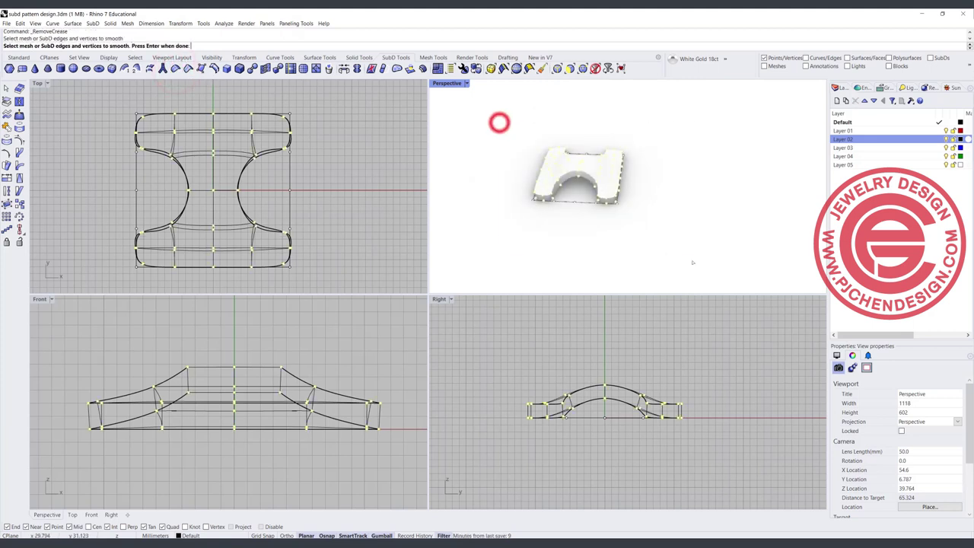
key(Return)
Step: Limit selection to edges, select all edges of the thickened SubD, and remove their creases
click(556, 67)
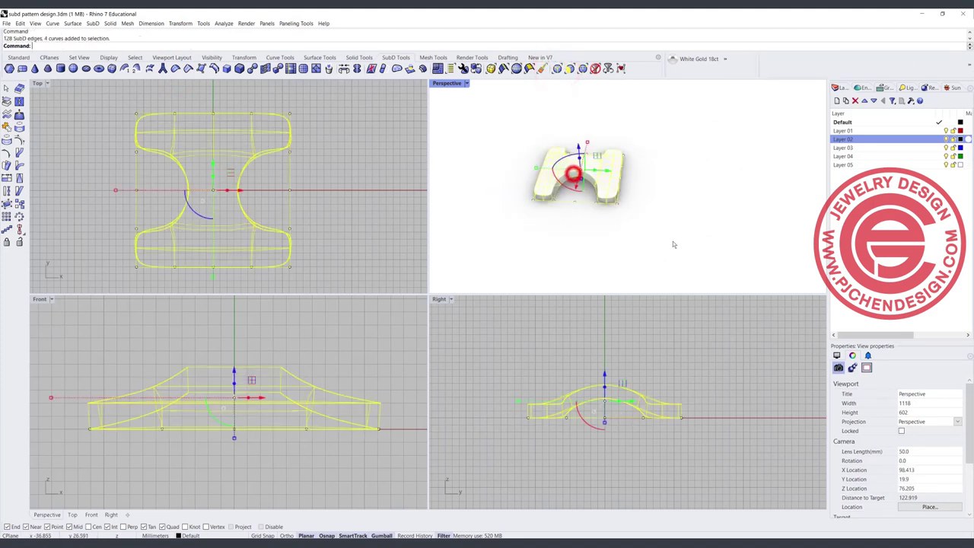
scroll(594, 204, up, 2)
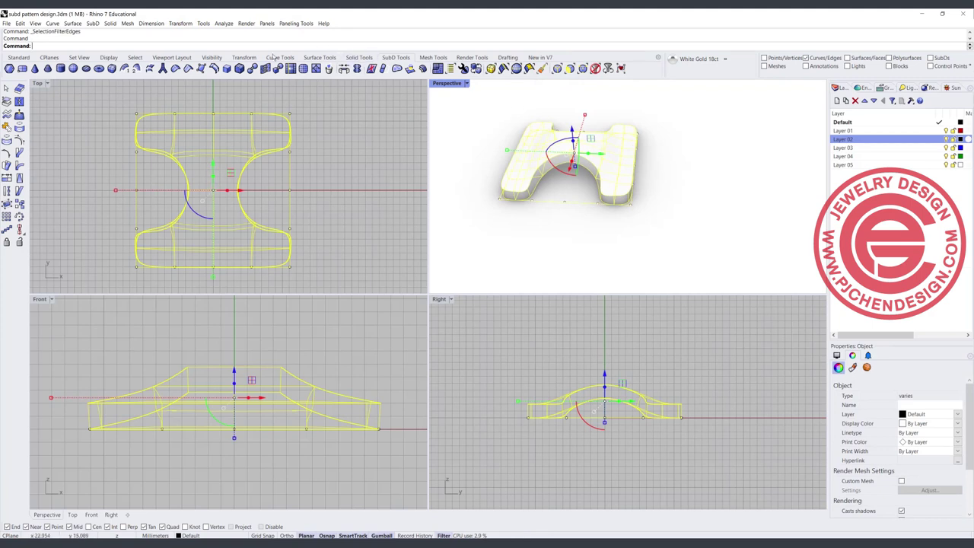
click(175, 67)
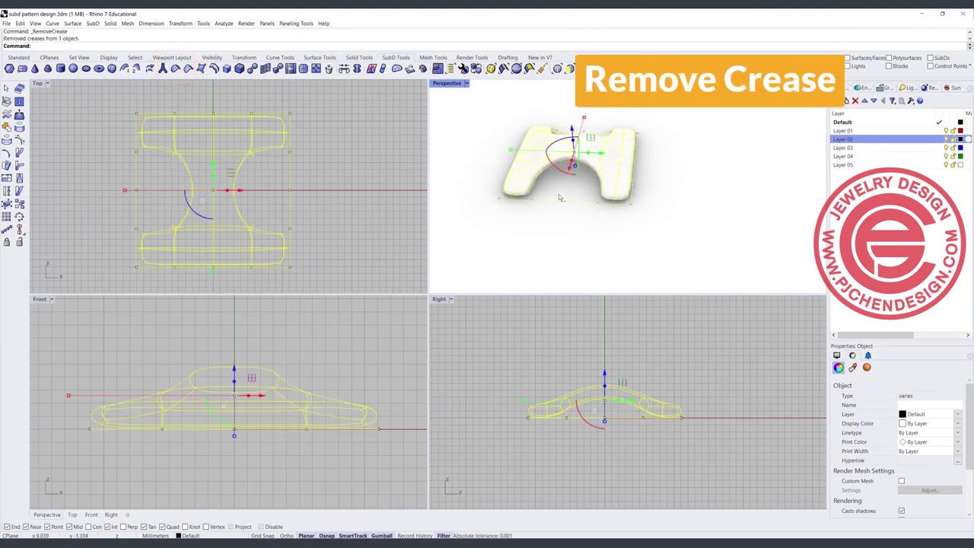
click(557, 220)
right_drag(557, 219, 574, 205)
scroll(647, 236, up, 3)
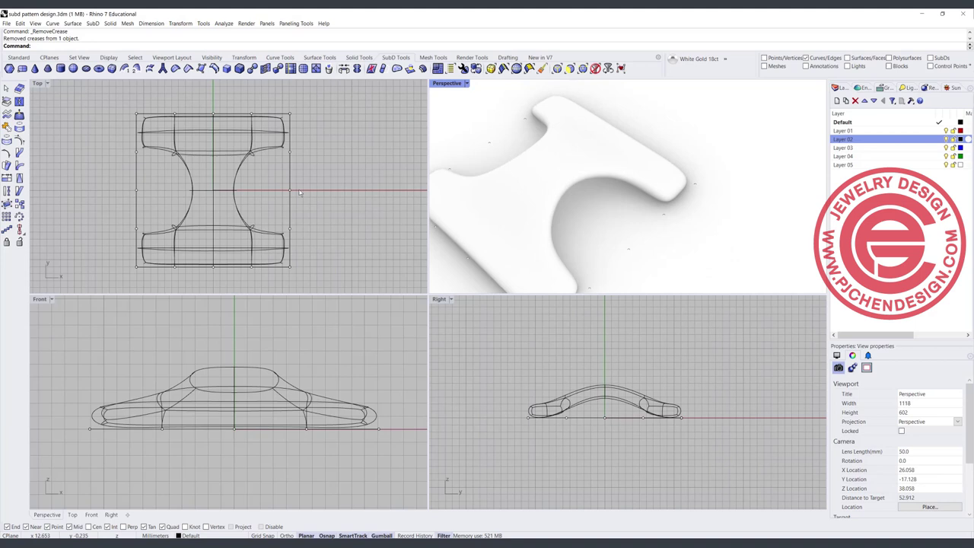
Step: Clear the selection filter and create a duplicate of the whole SubD rotated 180 degrees in the Front view
click(281, 166)
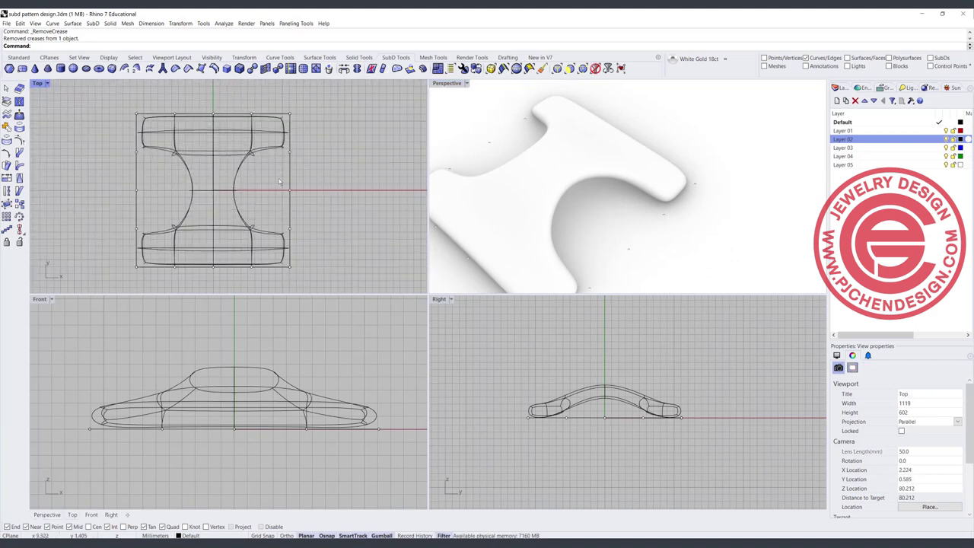
ctrl+shift+click(246, 166)
click(262, 167)
click(594, 68)
click(236, 169)
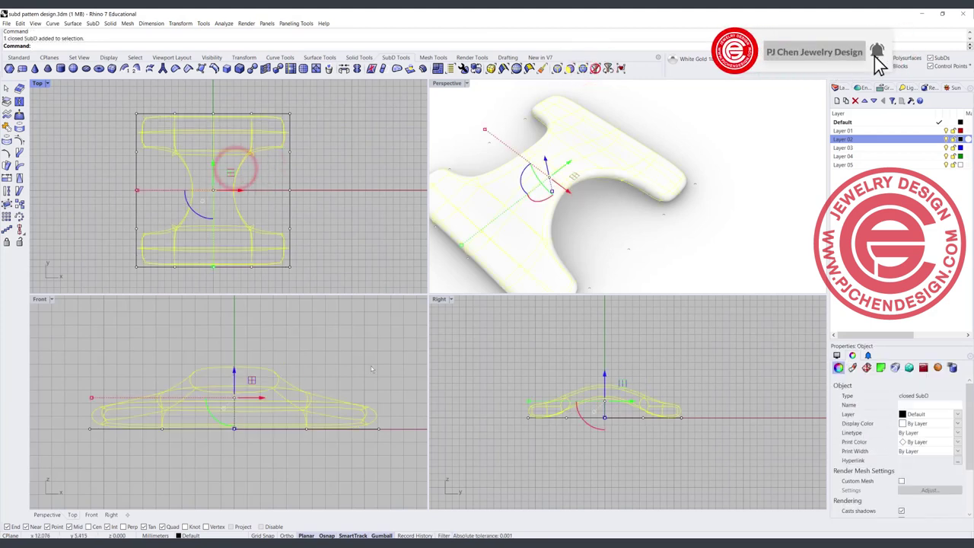
scroll(206, 412, down, 2)
drag(205, 422, 331, 375)
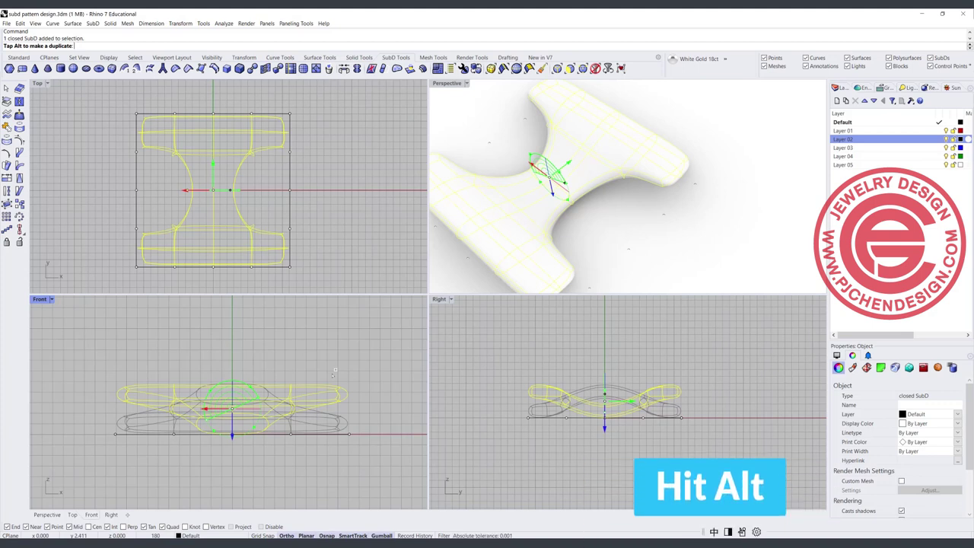
shift+drag(332, 375, 332, 373)
click(336, 358)
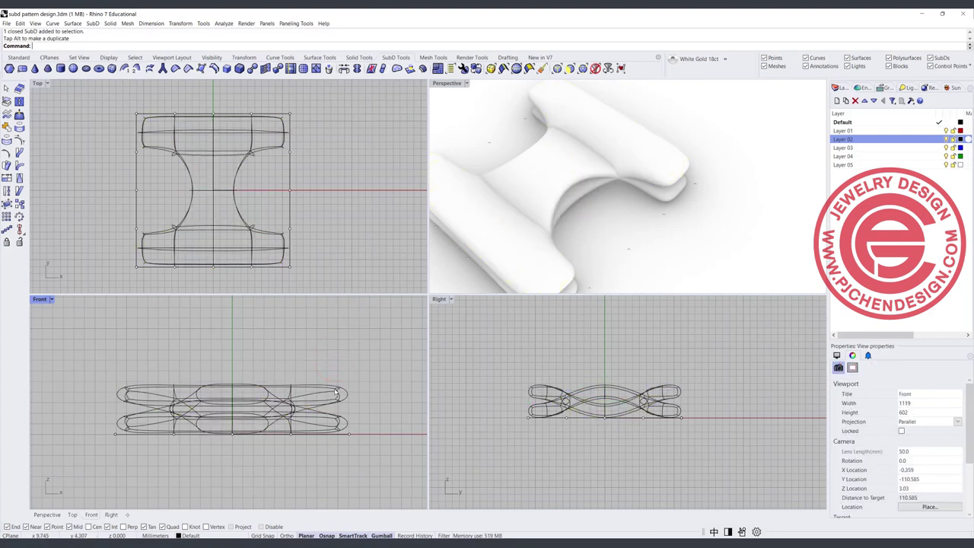
Step: Rotate the flipped SubD copy 90 degrees in the Top view so it crosses the original
click(336, 392)
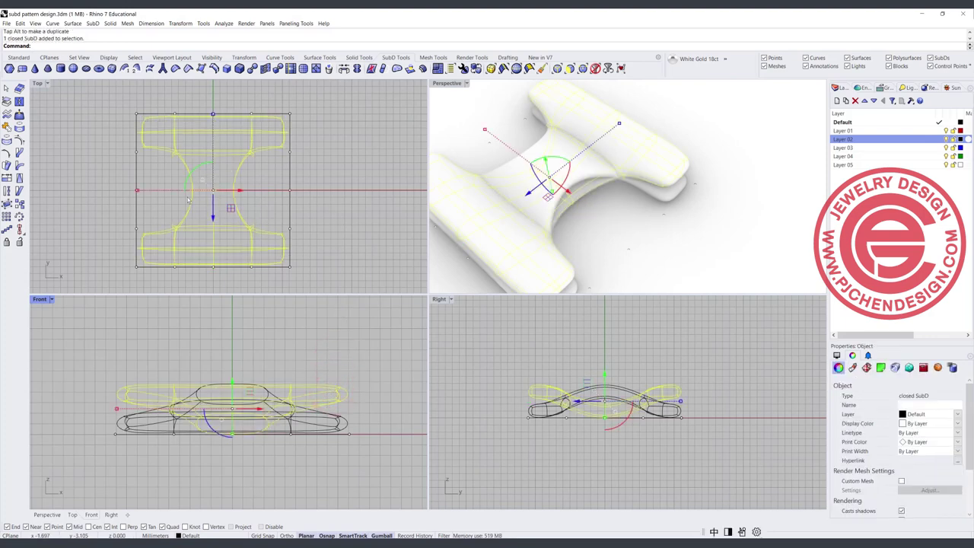
drag(195, 169, 171, 207)
click(346, 360)
right_drag(581, 250, 526, 224)
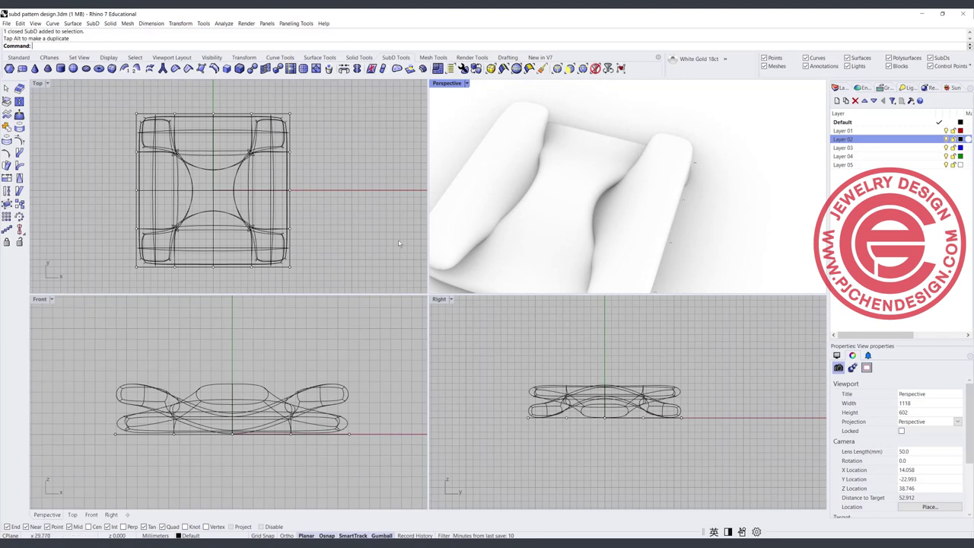
Step: Array both crossed SubDs 2 by 2 in X and Y in the Top view, using opposite corners of their square outline as the unit cell
click(220, 247)
scroll(218, 242, down, 4)
right_drag(209, 218, 166, 184)
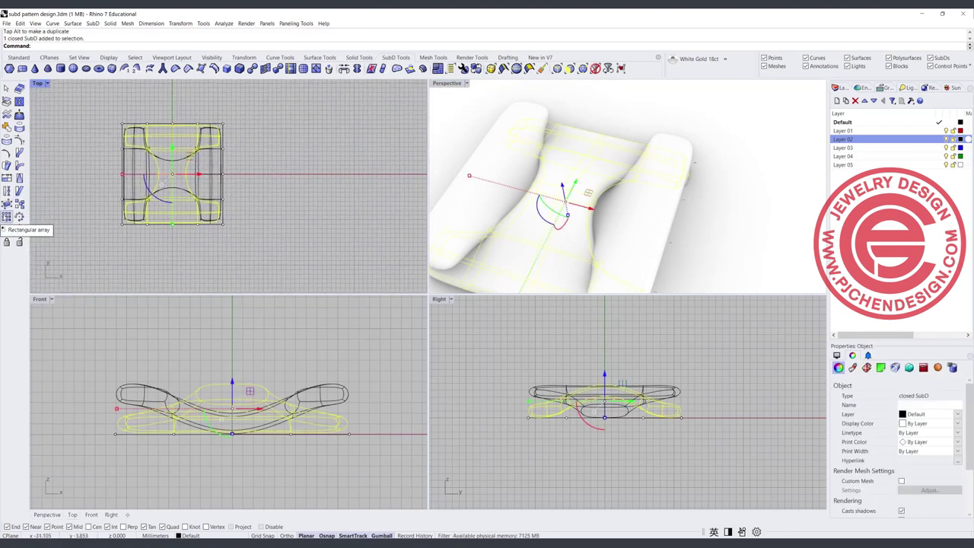
click(200, 190)
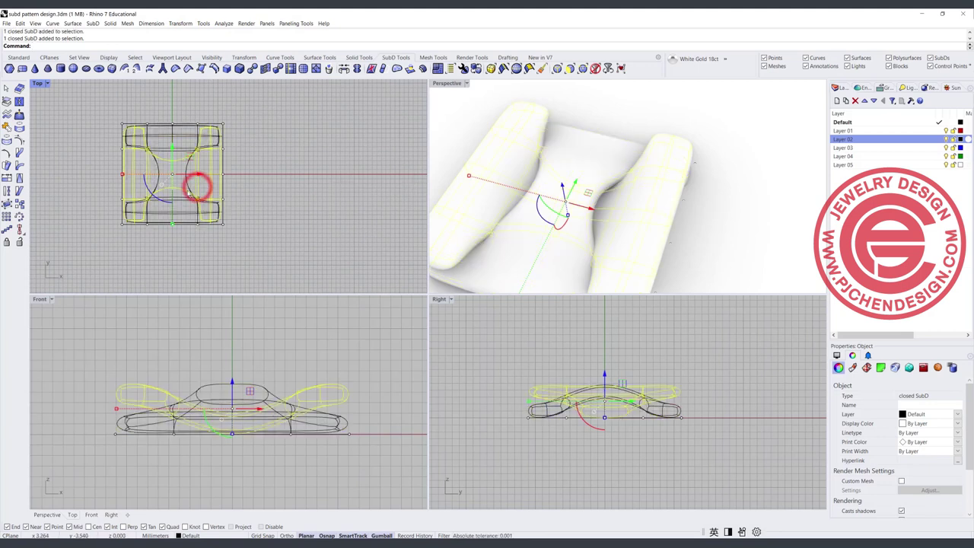
shift+click(184, 200)
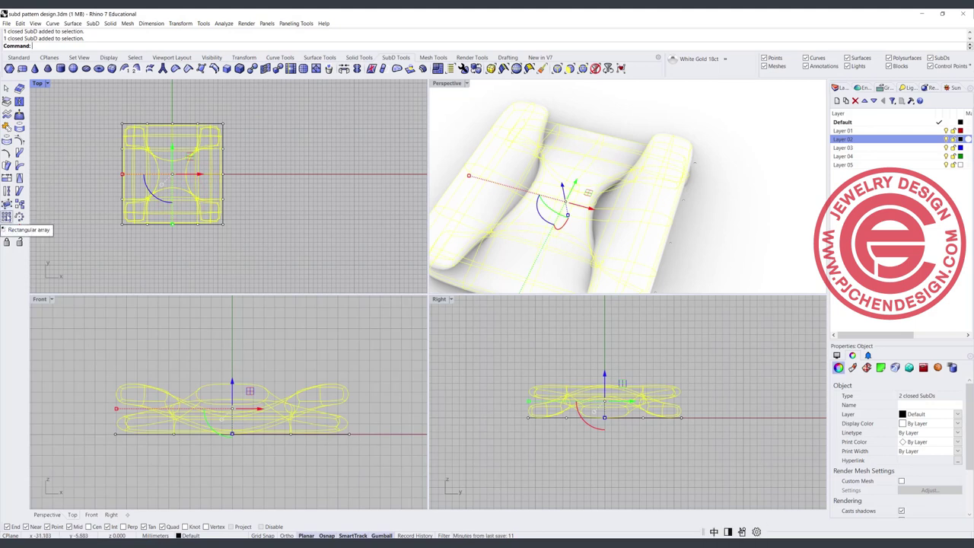
click(7, 216)
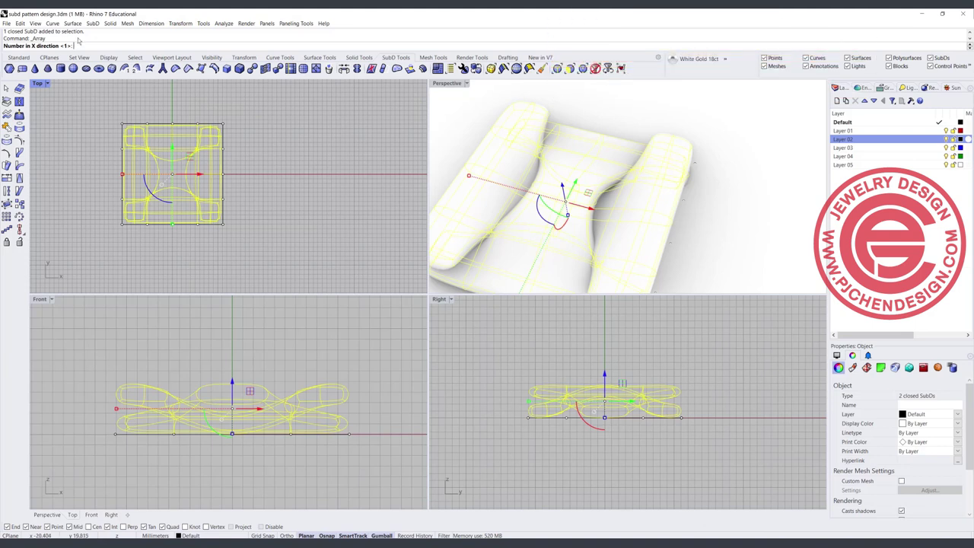
text(2)
key(Return)
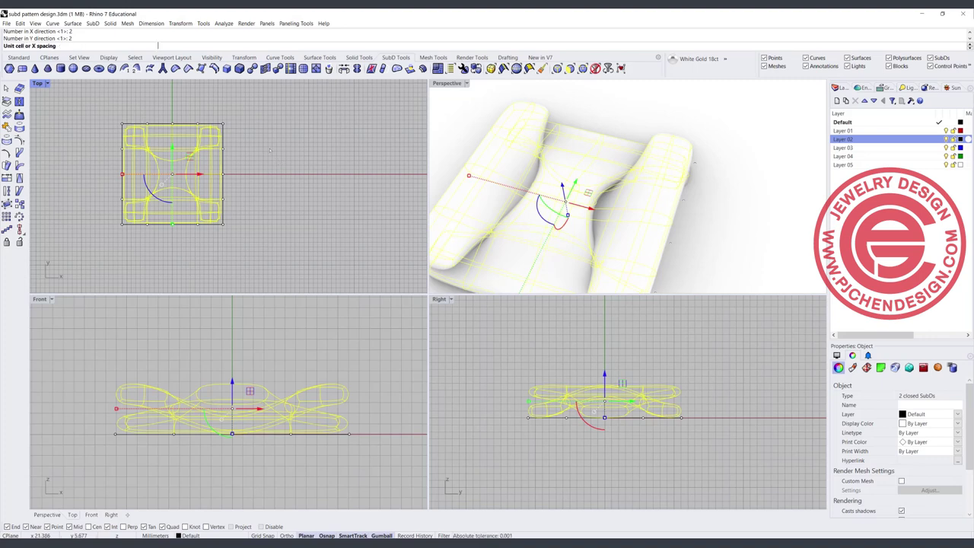
click(120, 124)
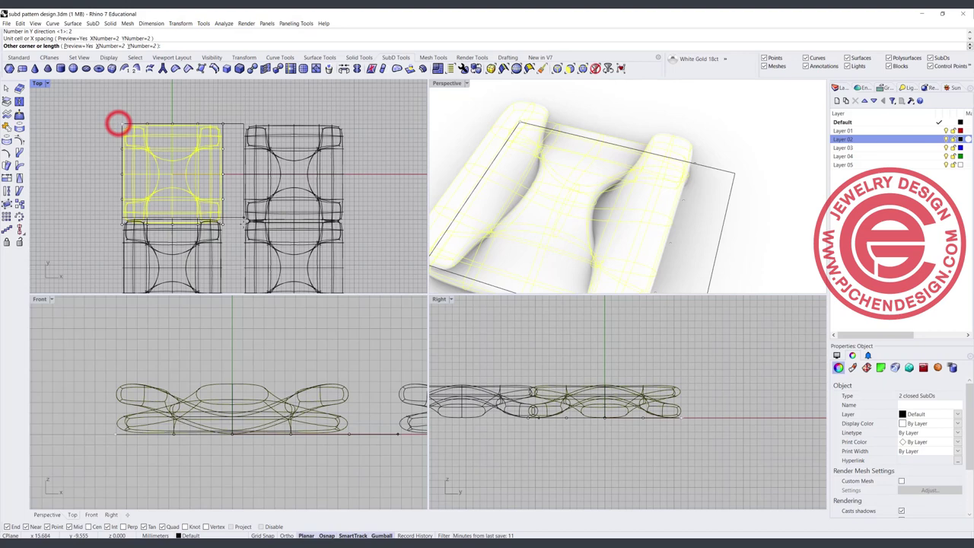
click(223, 224)
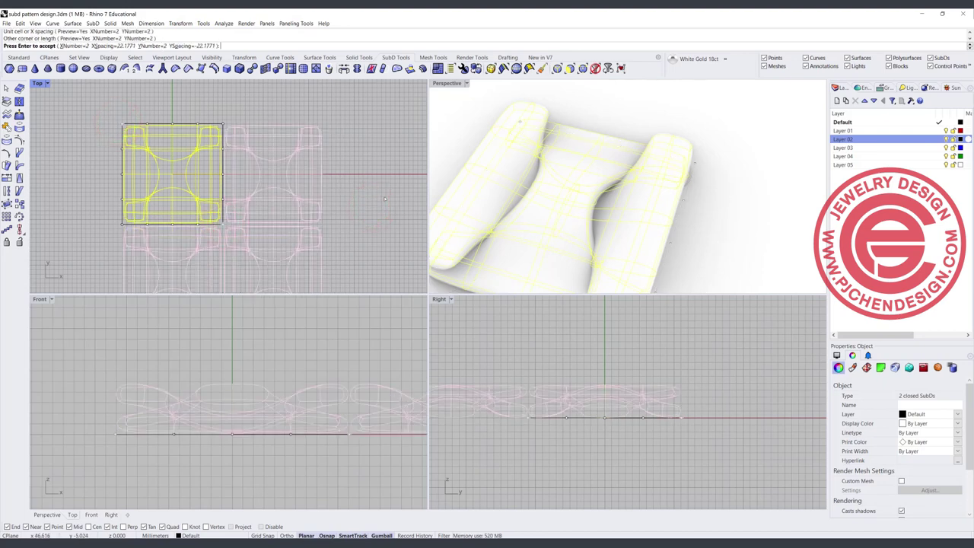
key(Return)
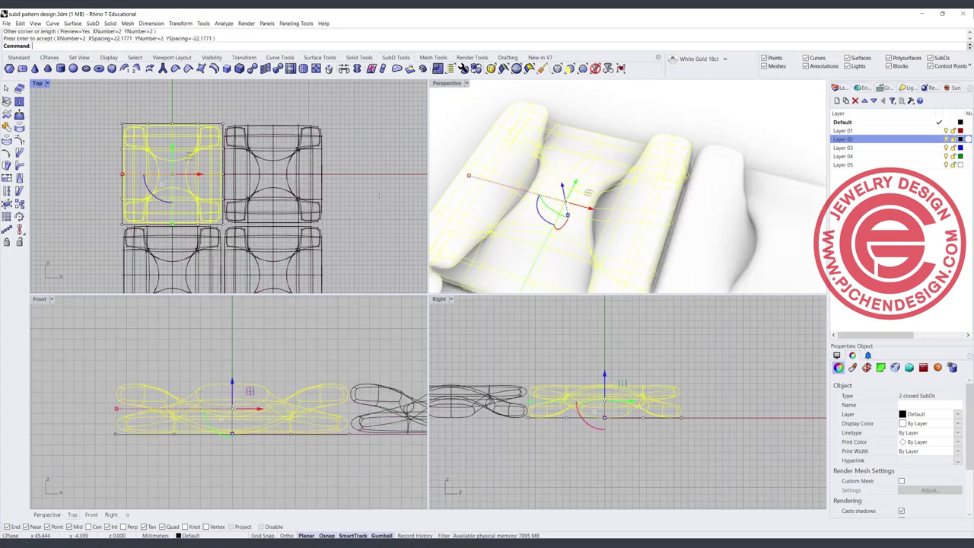
click(363, 214)
Step: Inspect the arrayed pattern in the Perspective view and set that view to Ghosted display, focusing on the gap between neighbouring units
double_click(447, 83)
scroll(463, 139, down, 12)
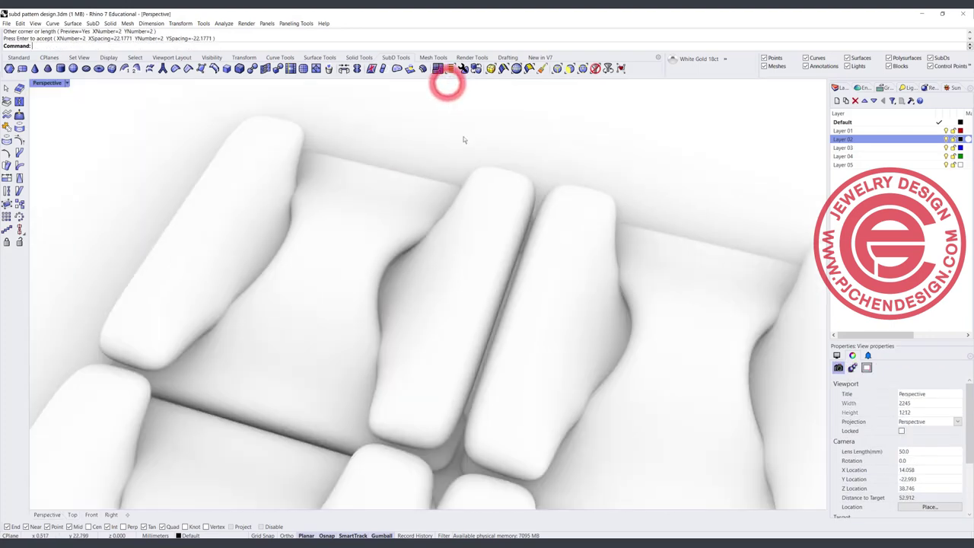
right_drag(536, 278, 504, 267)
scroll(504, 267, up, 3)
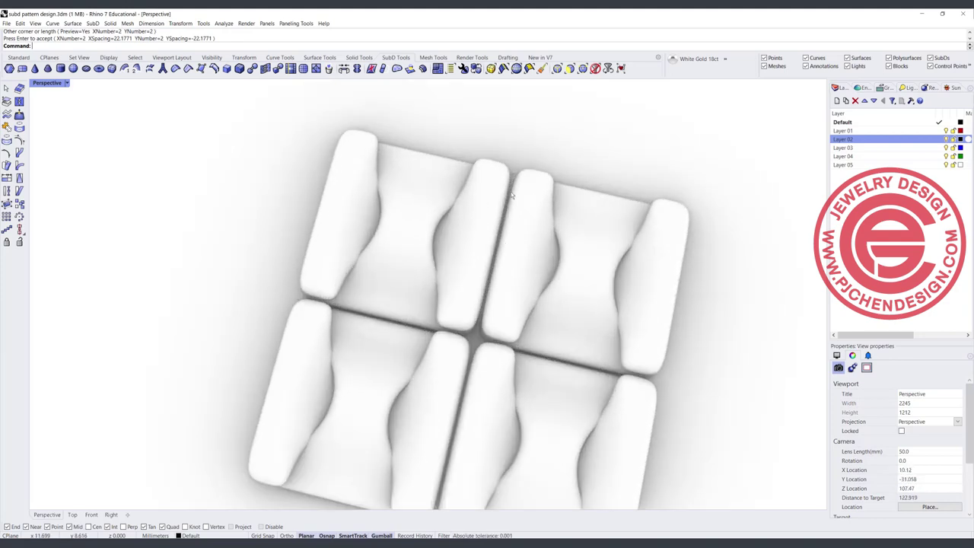
double_click(47, 84)
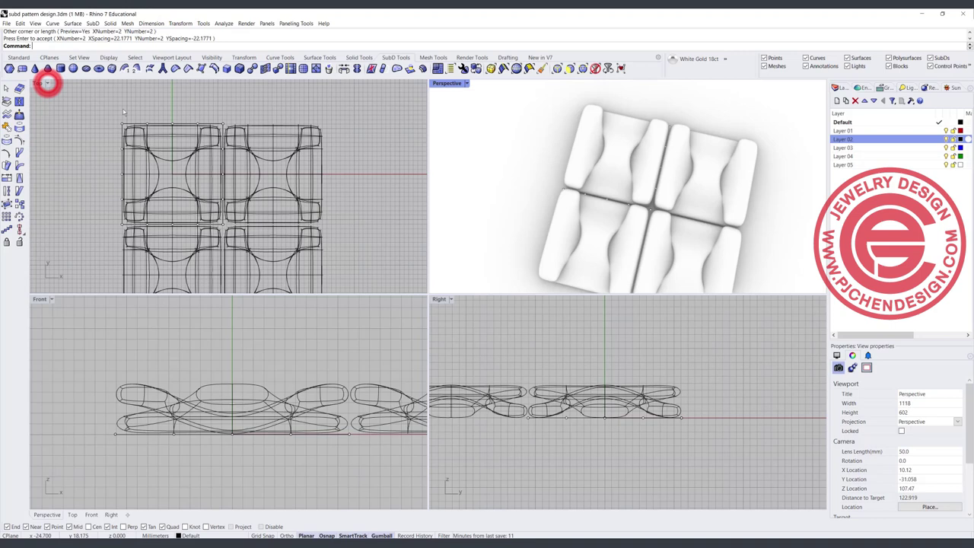
click(467, 83)
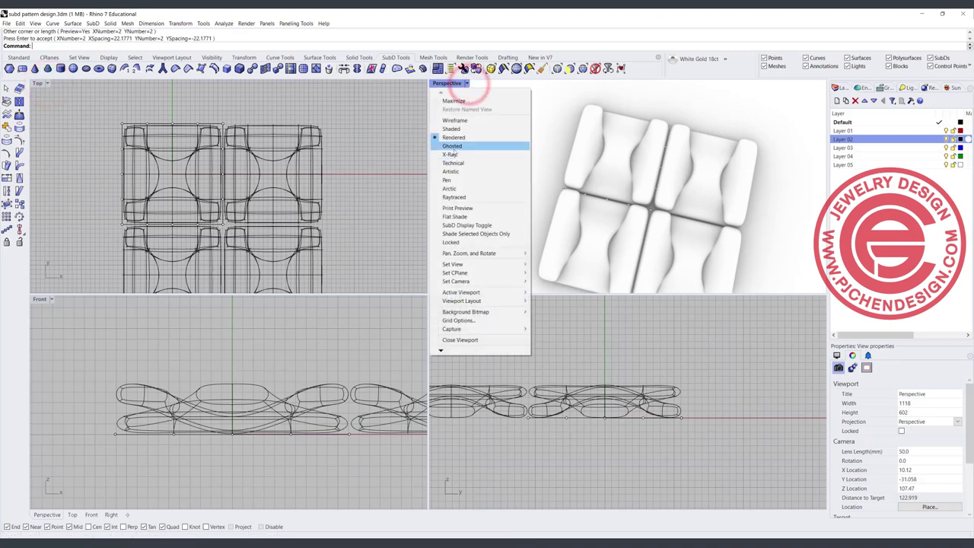
click(452, 147)
scroll(592, 184, up, 4)
right_drag(671, 201, 663, 167)
scroll(614, 177, up, 4)
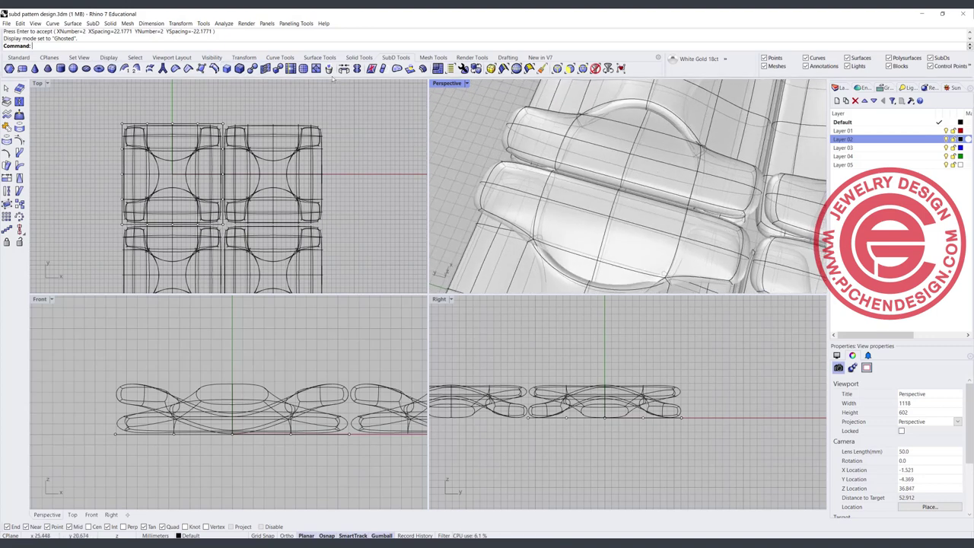
scroll(565, 175, up, 2)
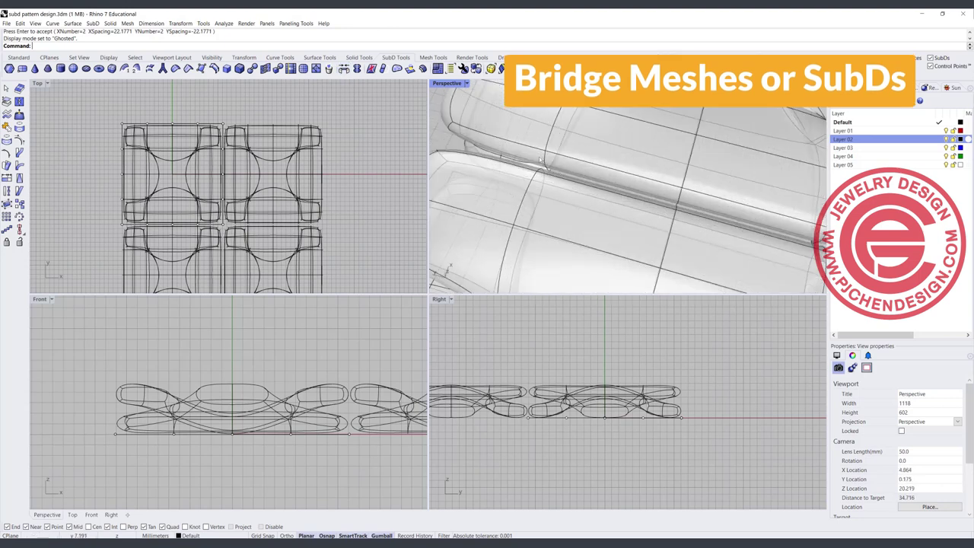
Step: Clear the selection and limit picking to surfaces and faces
click(533, 156)
click(384, 115)
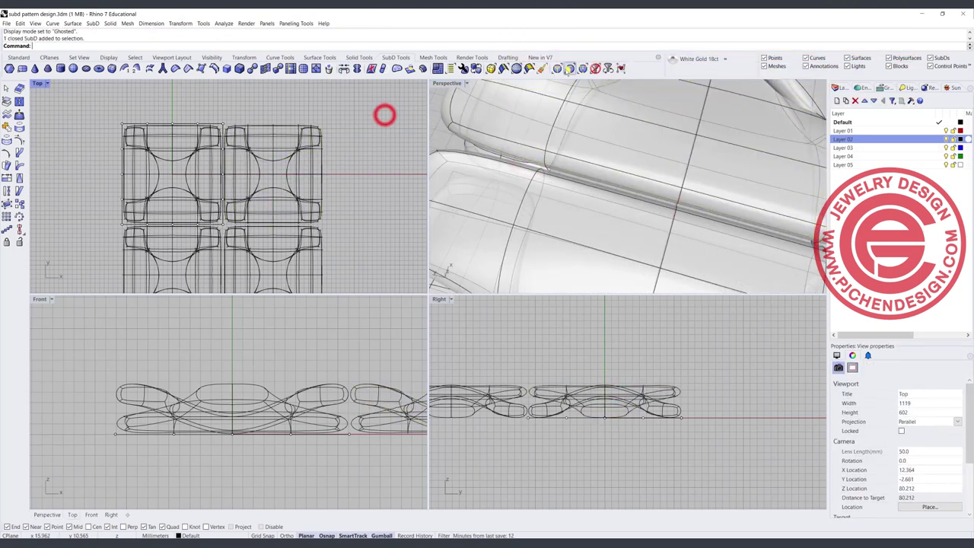
click(570, 69)
click(522, 152)
Step: Run Bridge and pick the row of side faces along the gap on one upper unit as the first set
click(344, 68)
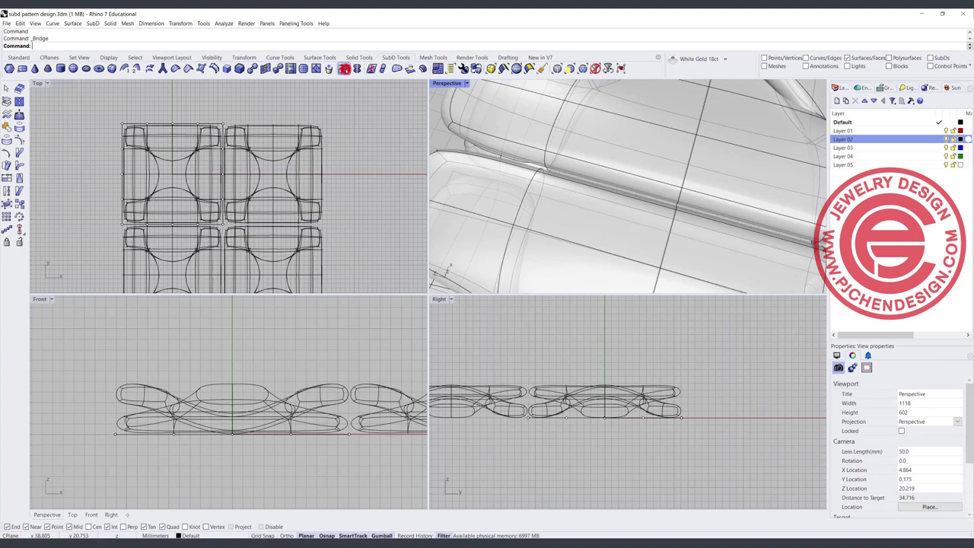
click(569, 69)
click(527, 151)
click(583, 168)
click(717, 205)
scroll(767, 222, down, 6)
shift+right_drag(769, 222, 654, 188)
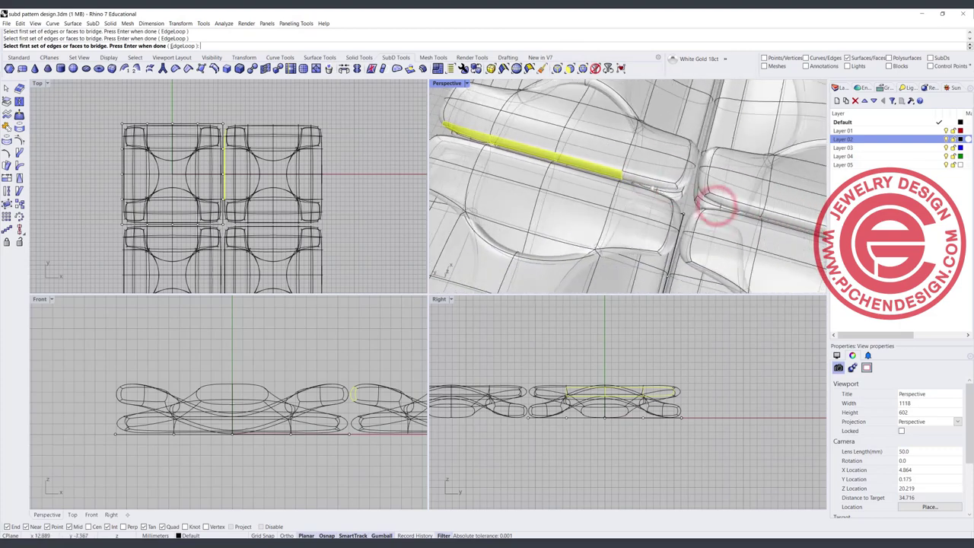
right_drag(715, 205, 690, 223)
click(646, 179)
key(Return)
Step: Pick the facing side faces of the adjacent upper unit as the second set and accept the bridge with 2 segments and Join on
right_drag(646, 179, 555, 183)
scroll(539, 96, down, 6)
scroll(625, 158, up, 4)
click(552, 179)
scroll(597, 158, up, 4)
click(602, 165)
scroll(655, 158, down, 4)
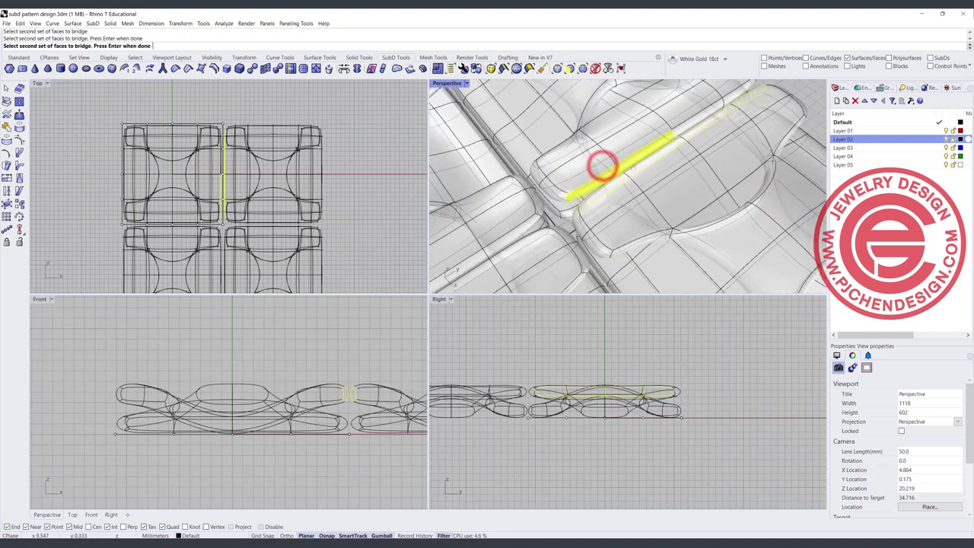
shift+right_drag(688, 133, 583, 172)
scroll(583, 172, up, 4)
click(589, 160)
click(664, 114)
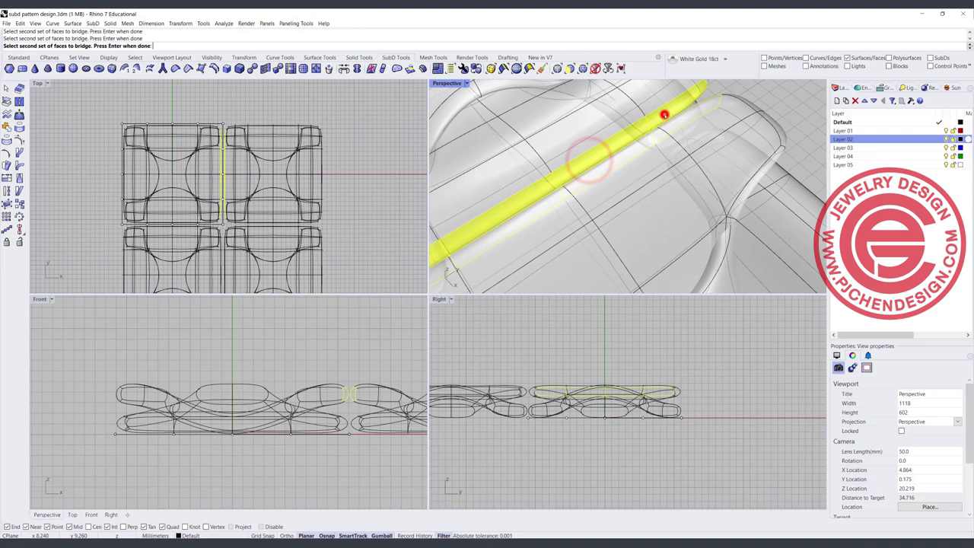
scroll(665, 115, down, 6)
key(Return)
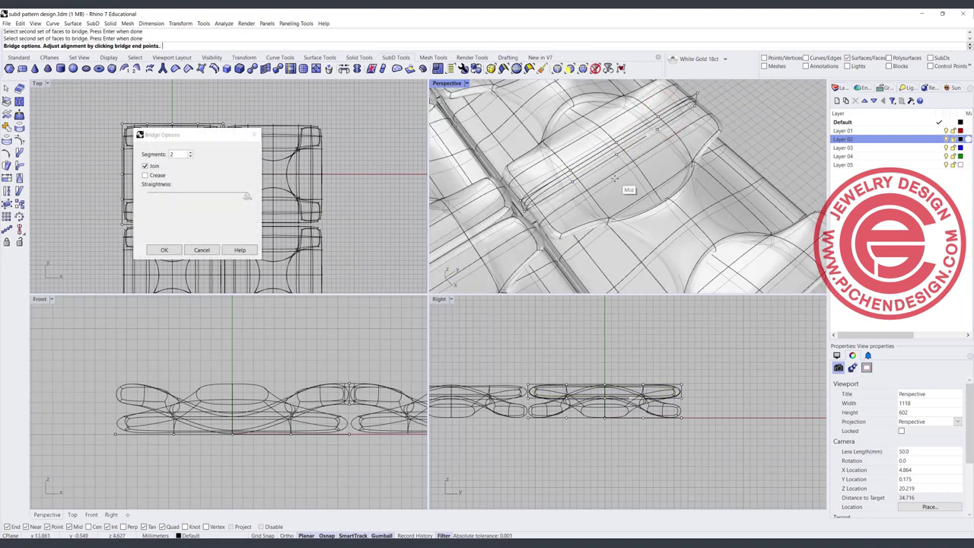
key(Return)
Step: Examine the bridged joint and the whole 2 by 2 pattern from several angles in the Perspective and Top views
right_drag(562, 175, 607, 172)
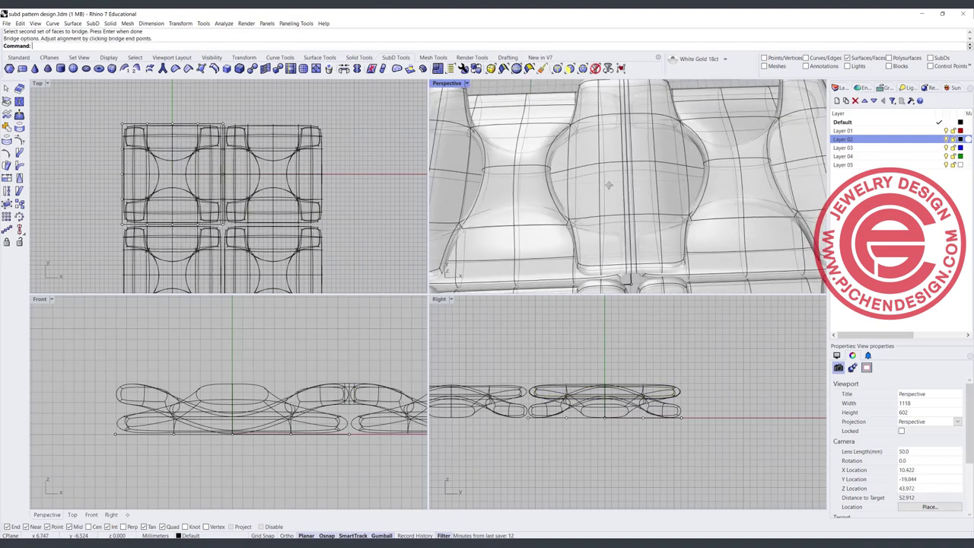
scroll(606, 172, down, 8)
right_drag(650, 218, 572, 176)
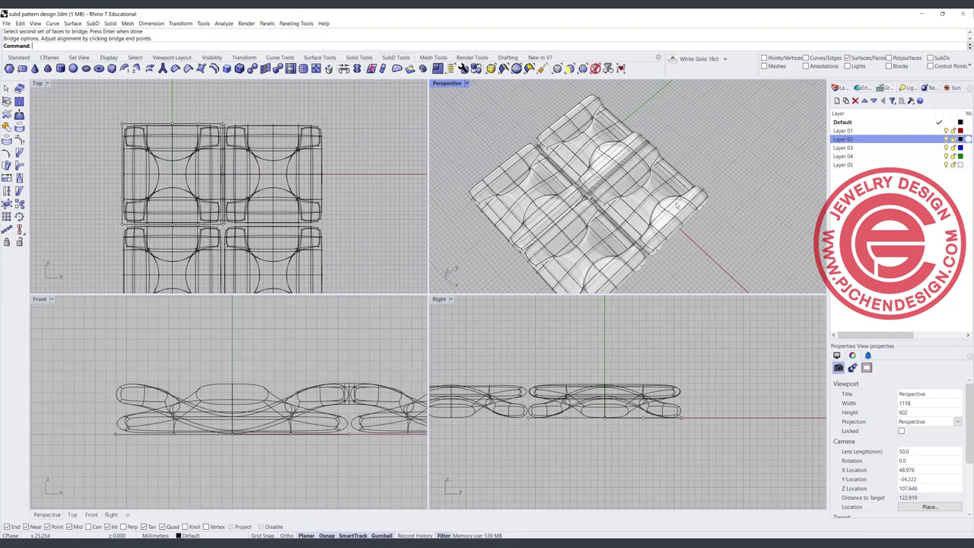
scroll(228, 147, down, 4)
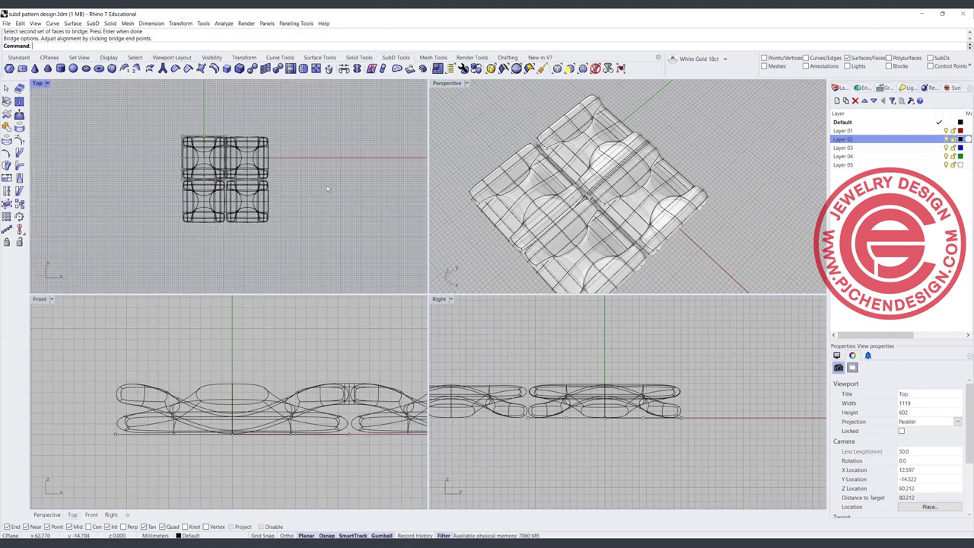
scroll(278, 197, down, 3)
scroll(278, 188, up, 3)
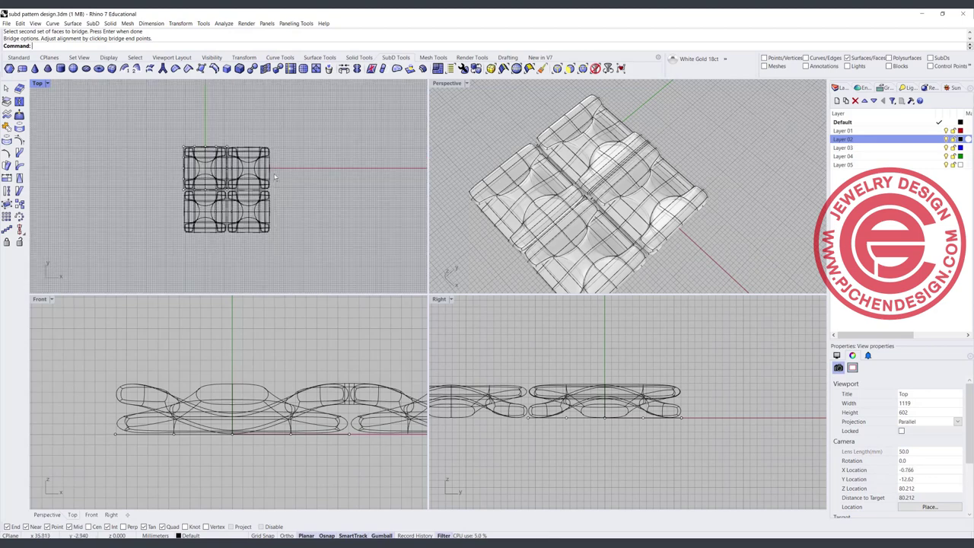
right_drag(622, 190, 630, 163)
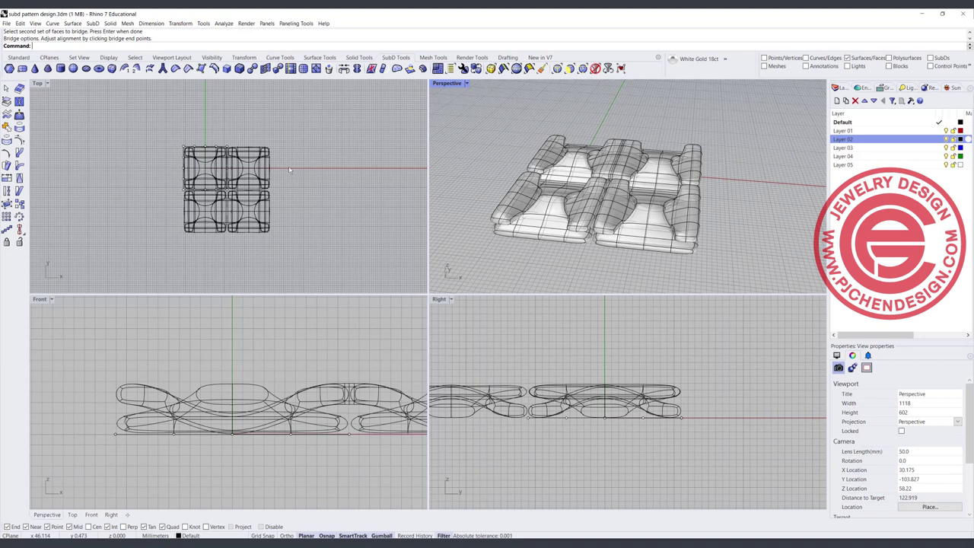
Step: Undo the bridge, array, flipped copy, crease removal and offset, returning to the single open SubD, and clear the selection
key(Escape)
key(ctrl+z)
key(ctrl+z)
key(ctrl+z)
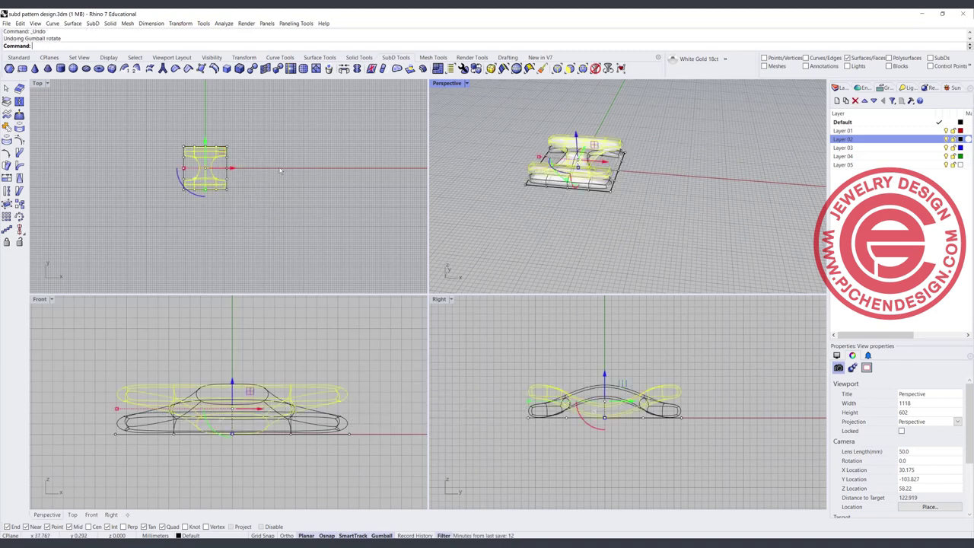
key(ctrl+z)
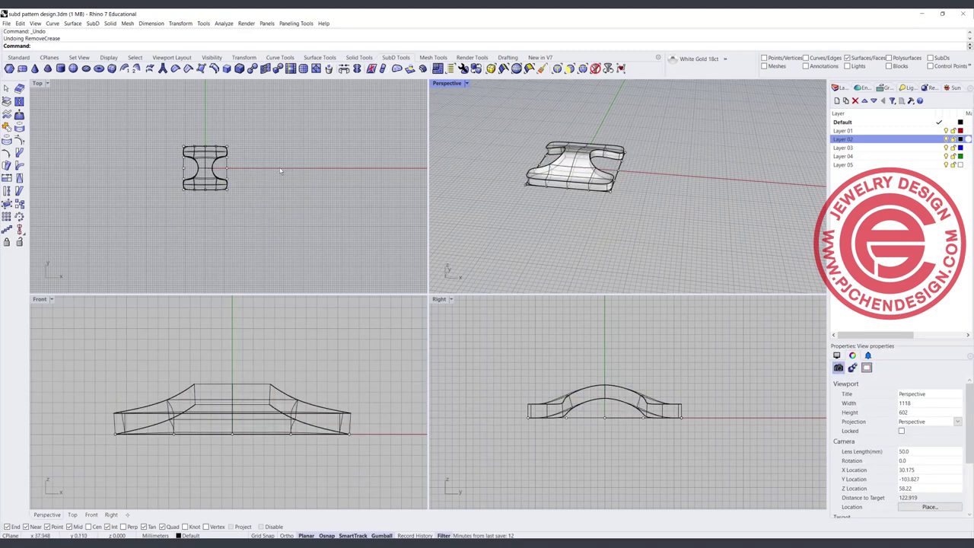
key(ctrl+z)
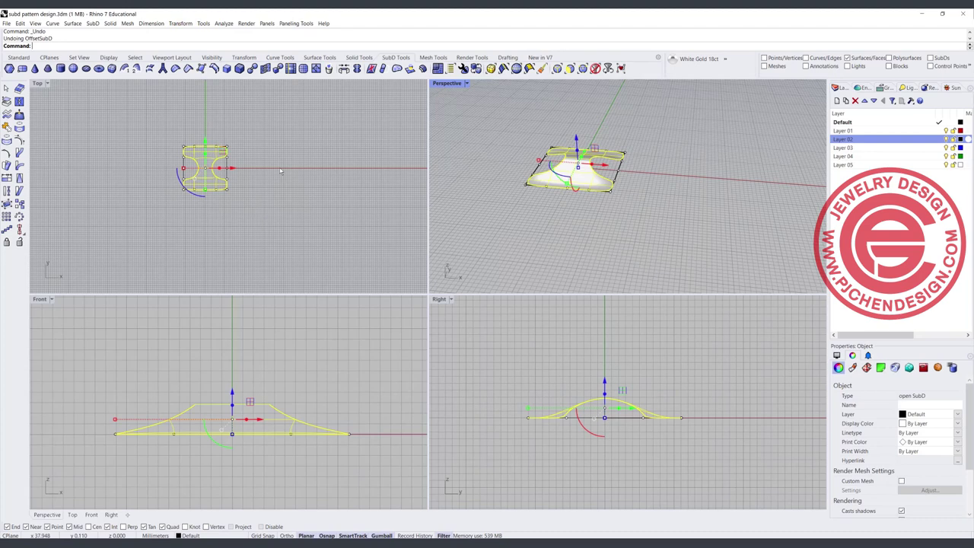
click(307, 111)
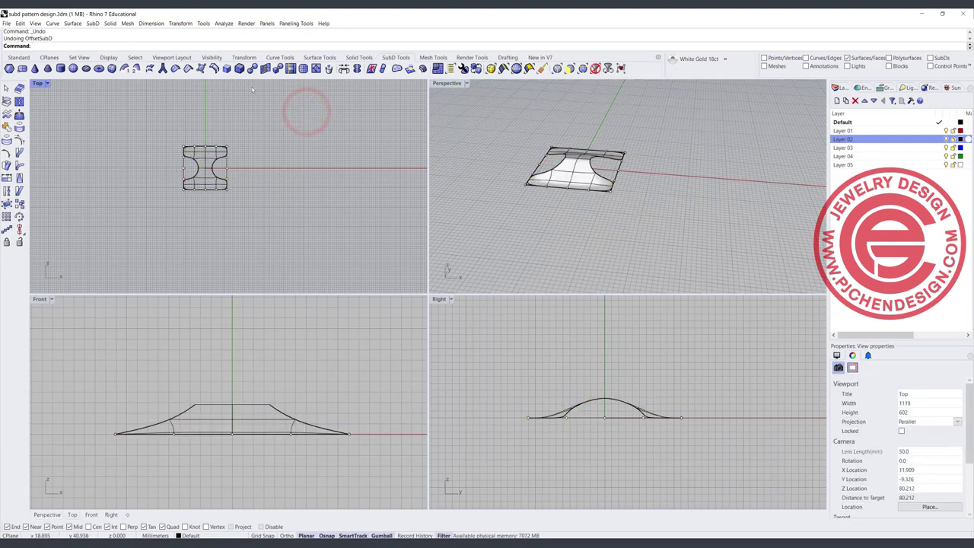
Step: Offset the open SubD by a distance of 2 with Solid=Yes, BothSides=No and DeleteInput=Yes to thicken it
click(338, 131)
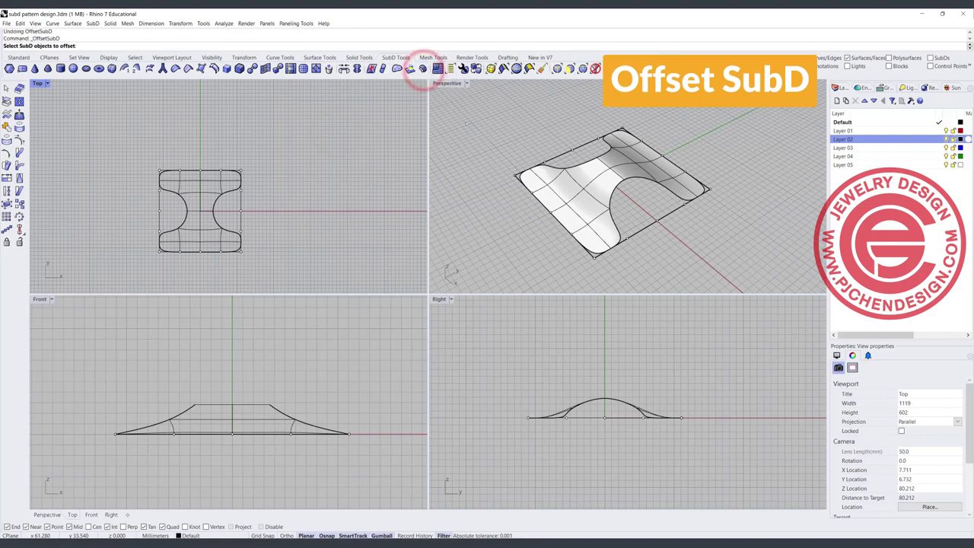
click(576, 196)
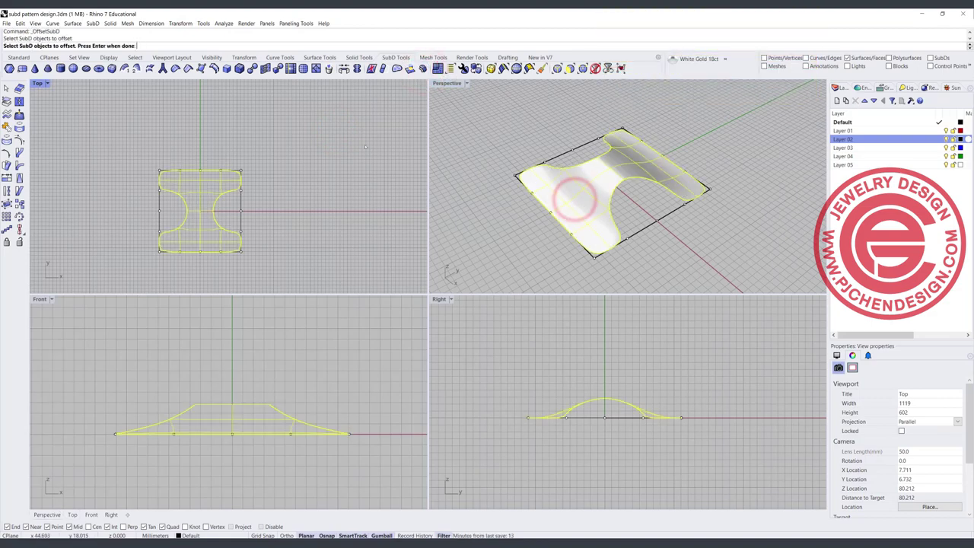
key(Return)
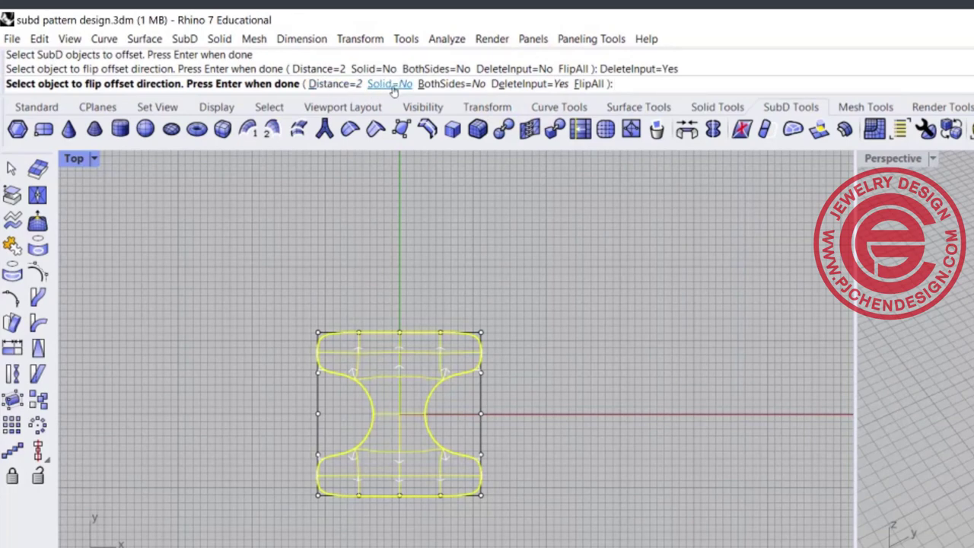
click(393, 85)
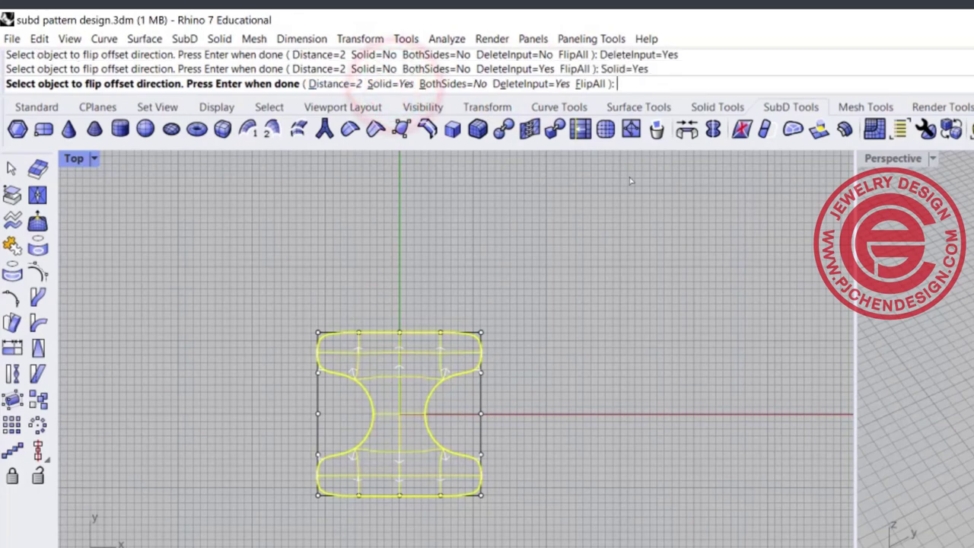
key(Return)
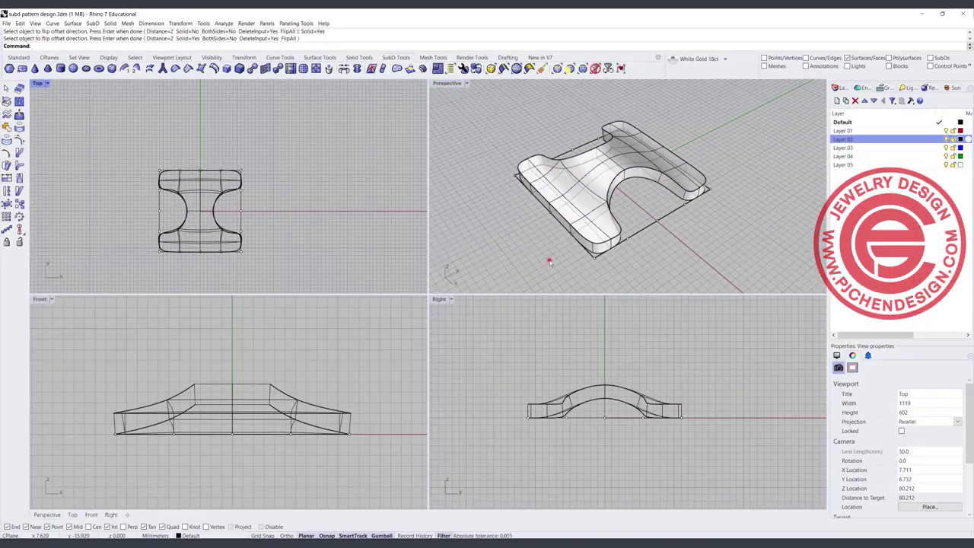
click(550, 260)
right_drag(615, 243, 643, 243)
scroll(643, 242, up, 3)
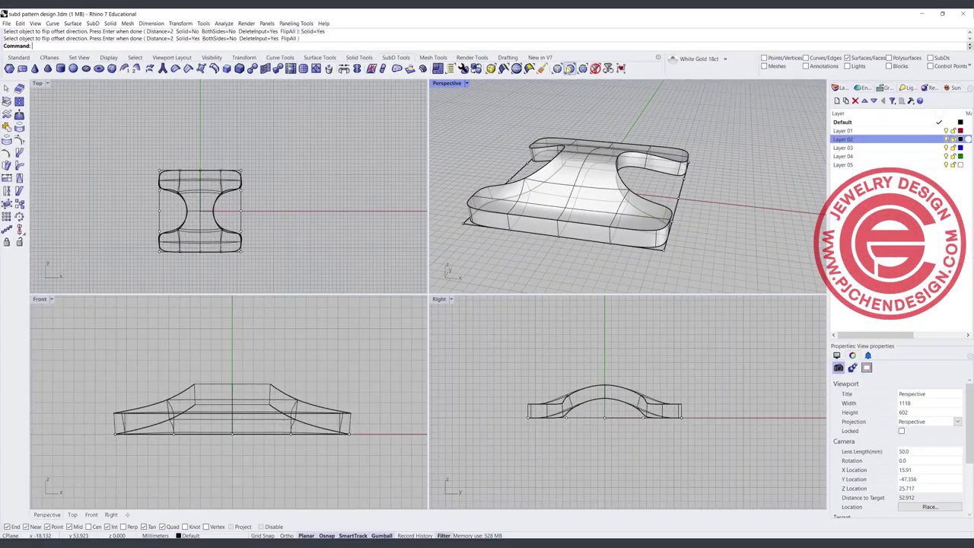
Step: With the selection filter set to faces, select the outer side faces along both bars and their ends of the thickened SubD and delete them
click(569, 68)
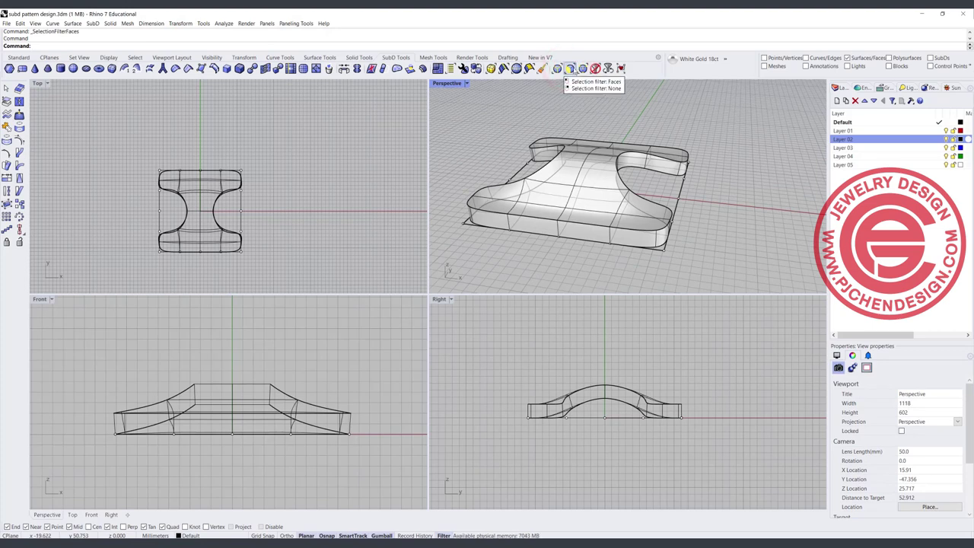
click(634, 242)
shift+click(596, 235)
shift+click(532, 224)
shift+click(494, 219)
right_drag(494, 219, 636, 225)
scroll(551, 222, up, 4)
shift+click(560, 215)
shift+click(594, 214)
scroll(761, 245, down, 5)
scroll(660, 220, up, 5)
shift+click(662, 219)
shift+click(694, 222)
shift+click(620, 219)
shift+click(675, 218)
shift+click(713, 236)
shift+click(765, 246)
scroll(765, 246, down, 4)
right_drag(766, 246, 662, 271)
shift+click(652, 272)
shift+click(676, 269)
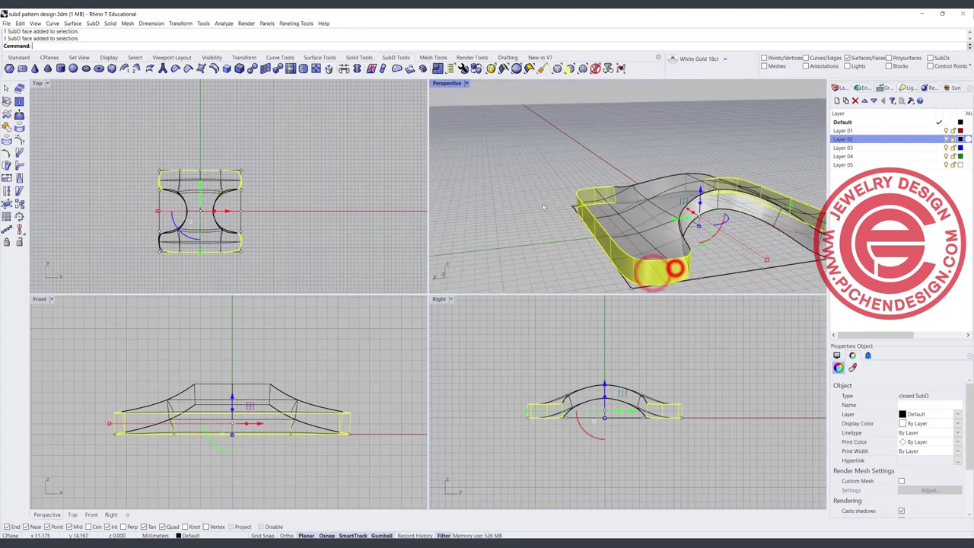
scroll(544, 205, down, 6)
right_click(525, 217)
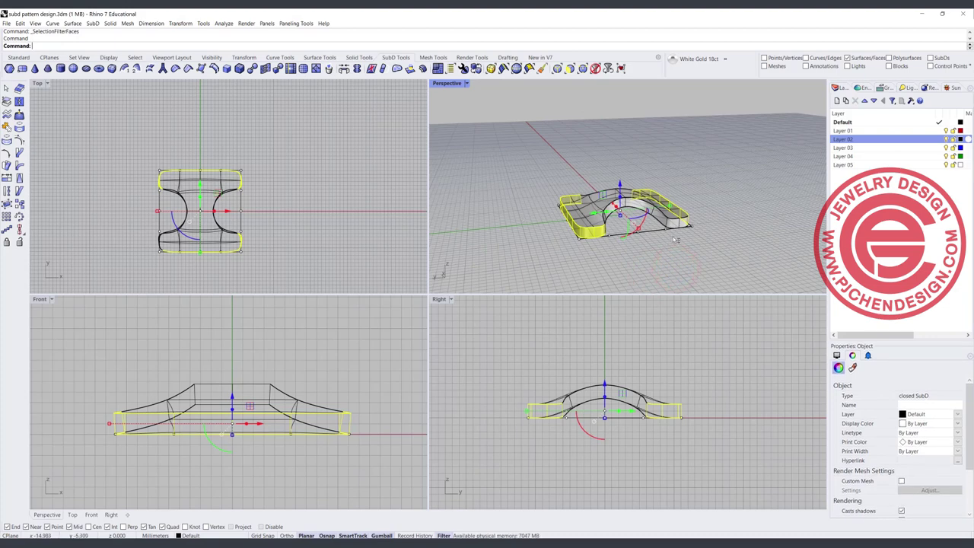
key(Delete)
scroll(669, 241, up, 3)
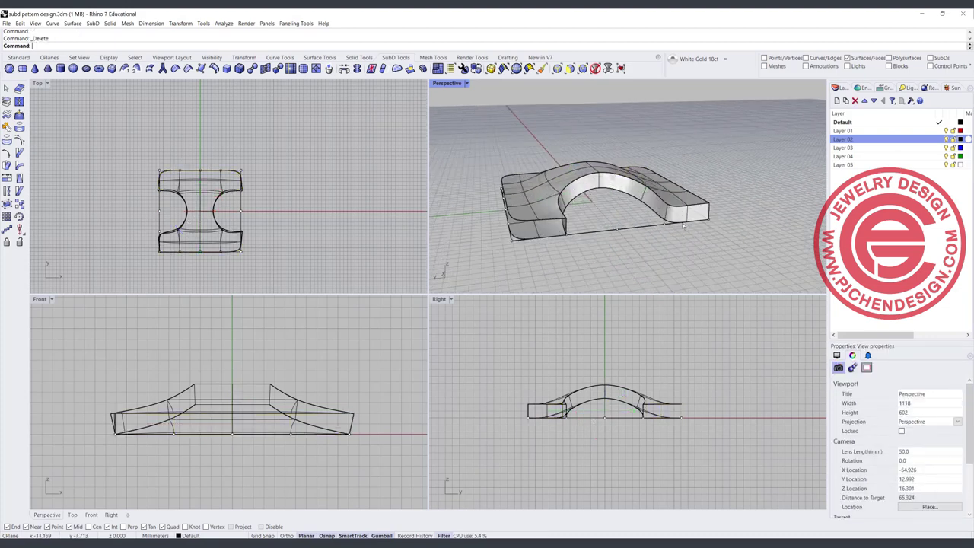
Step: Select and delete the two remaining side faces at the missed end of the bar beside the arch opening
scroll(667, 211, up, 4)
right_click(688, 216)
click(689, 217)
shift+click(725, 219)
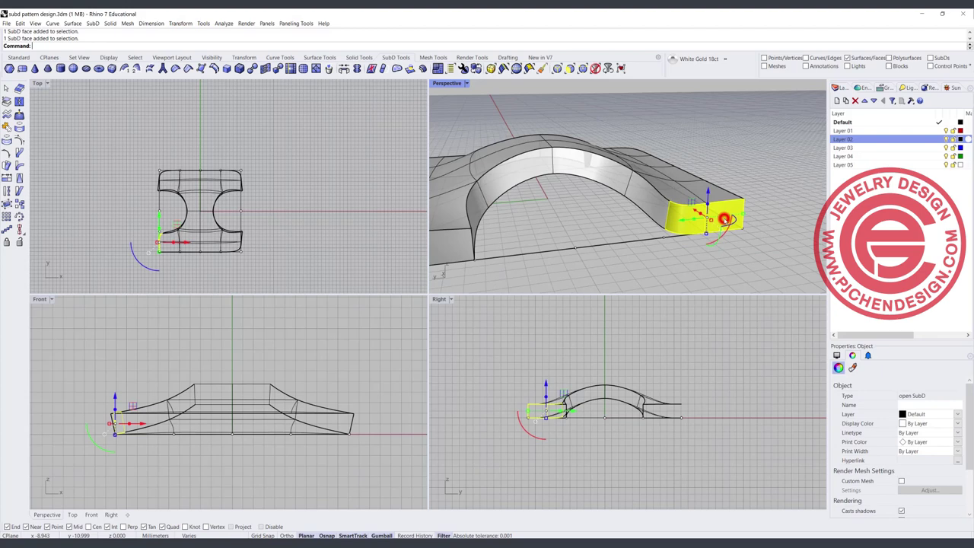
key(Delete)
scroll(631, 230, down, 4)
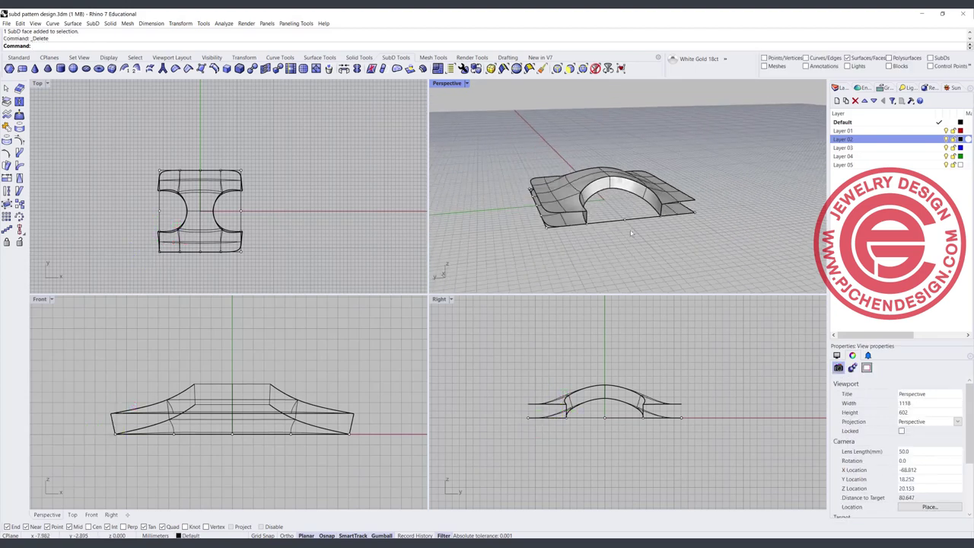
Step: Switch the SubD display from smooth to flat and check in the Top view where the bar ends overshoot the square outline
right_drag(660, 262, 567, 271)
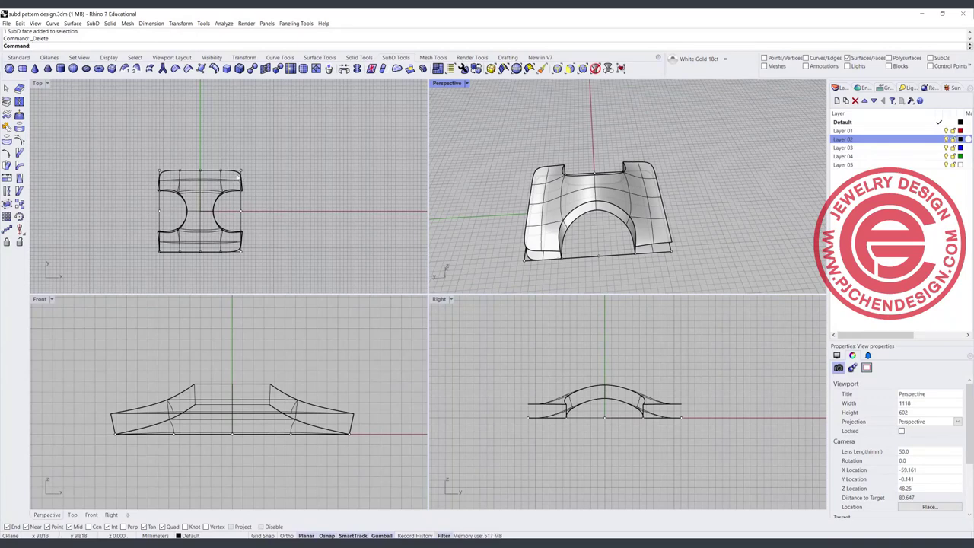
scroll(239, 178, up, 8)
scroll(250, 196, down, 4)
right_drag(257, 210, 272, 167)
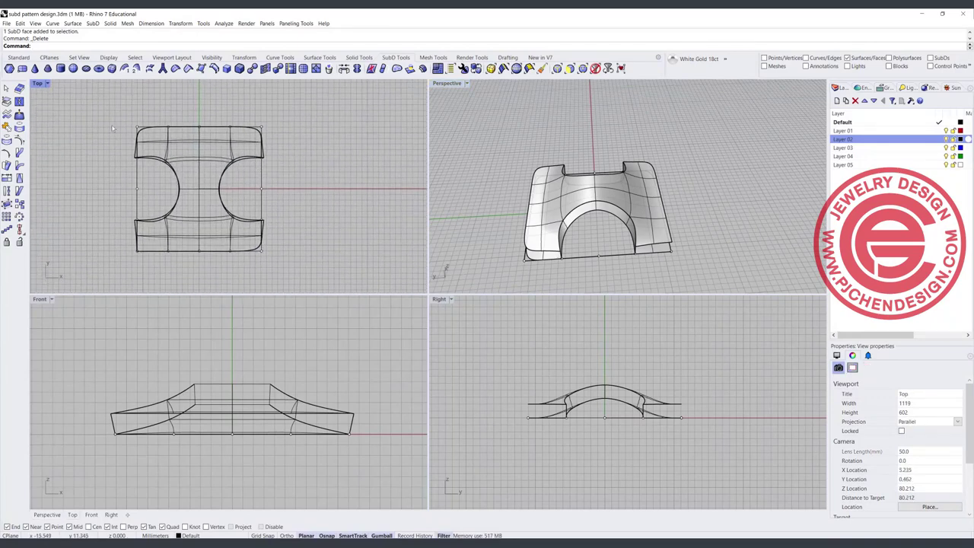
scroll(271, 220, up, 5)
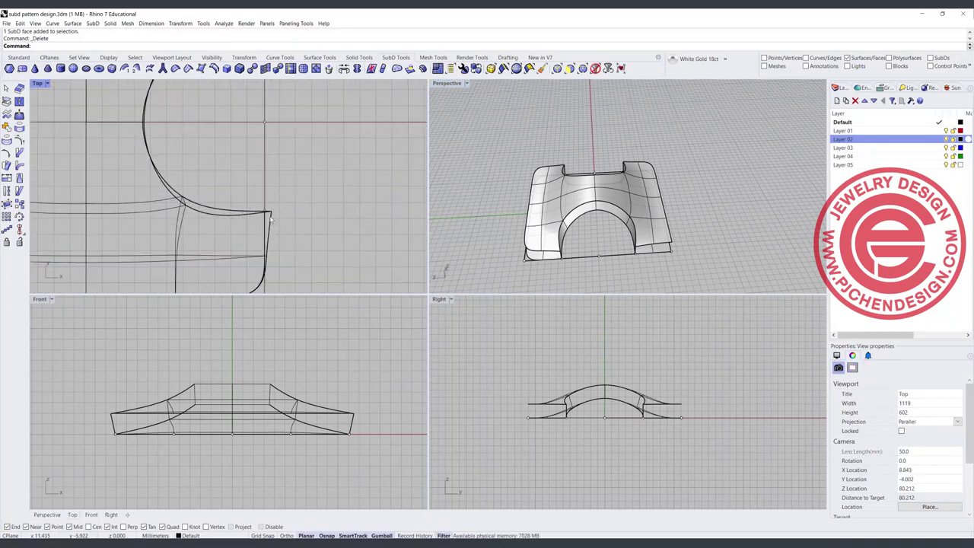
scroll(276, 218, down, 5)
click(271, 198)
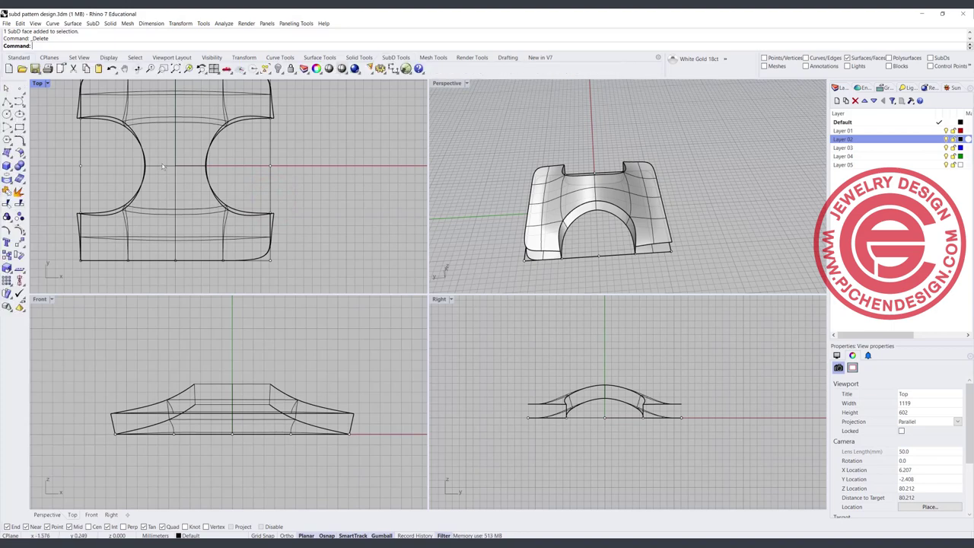
key(Tab)
scroll(306, 186, down, 3)
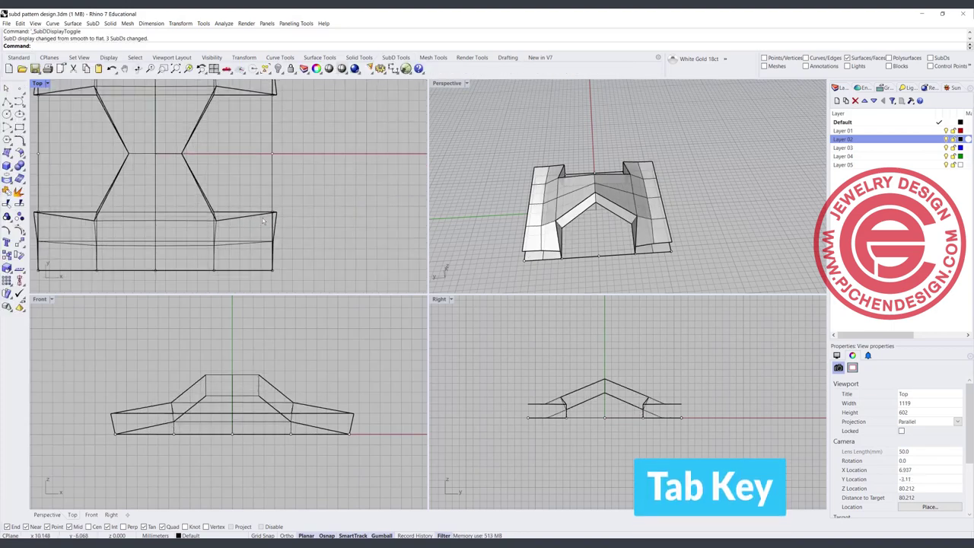
scroll(380, 234, up, 10)
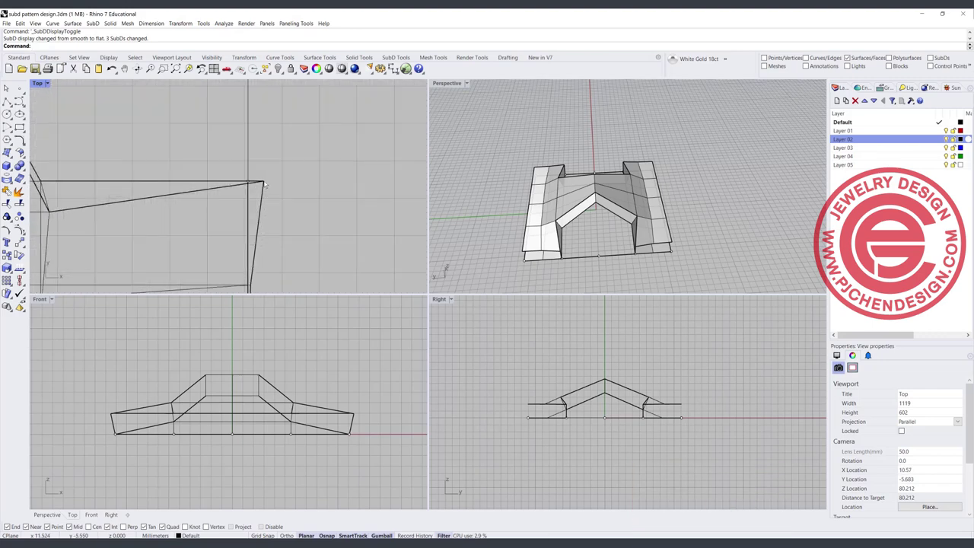
scroll(266, 184, down, 3)
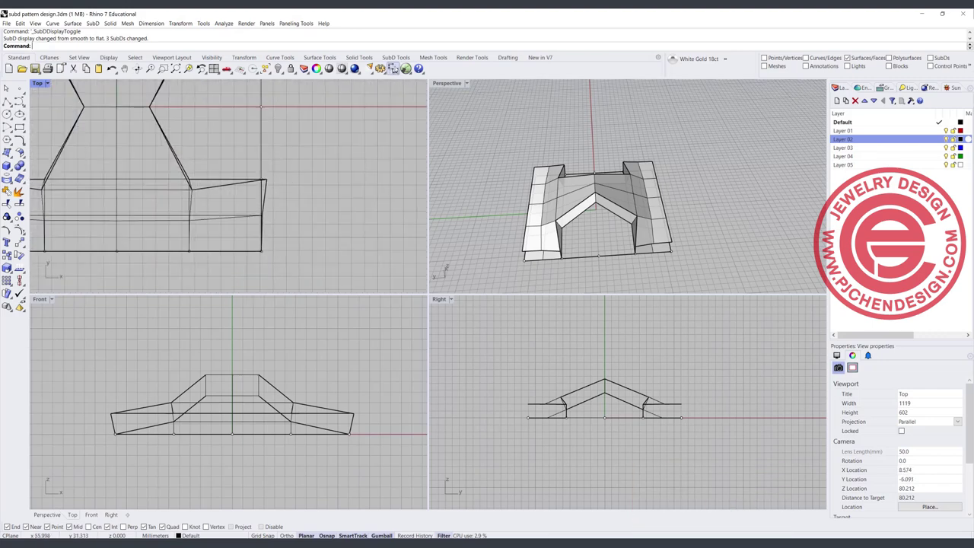
Step: Filter selection to vertices, pick the lower-right end vertices in the Top view and flatten them along X into one straight line
click(398, 57)
click(583, 68)
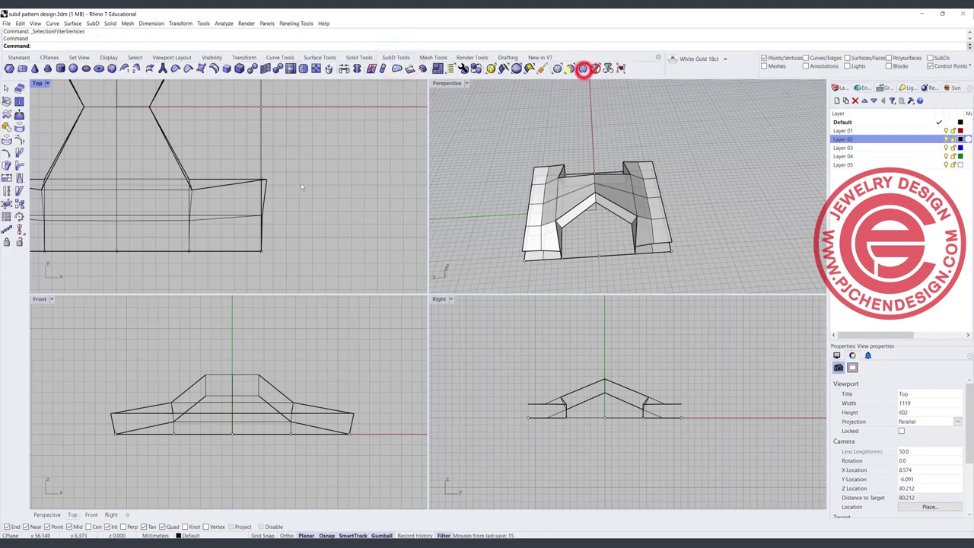
drag(254, 162, 276, 255)
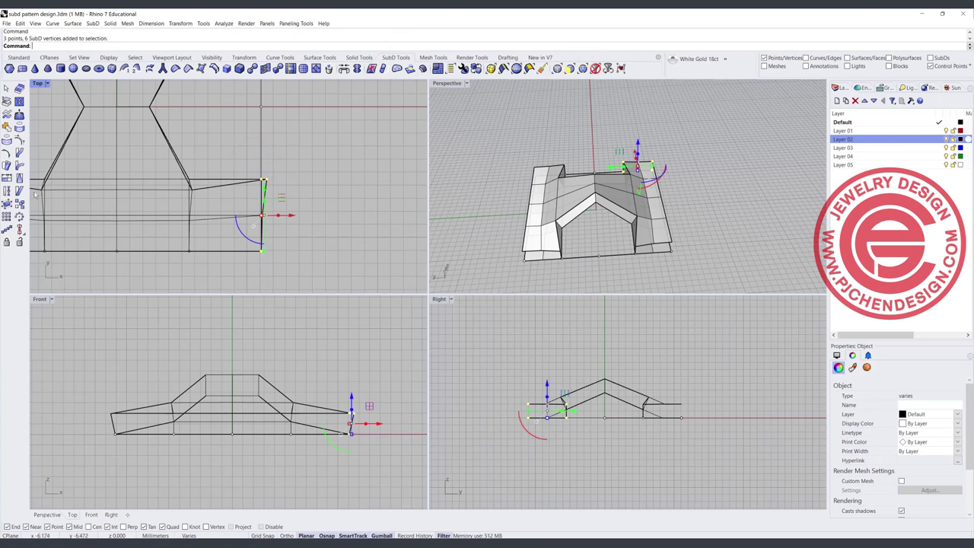
click(261, 216)
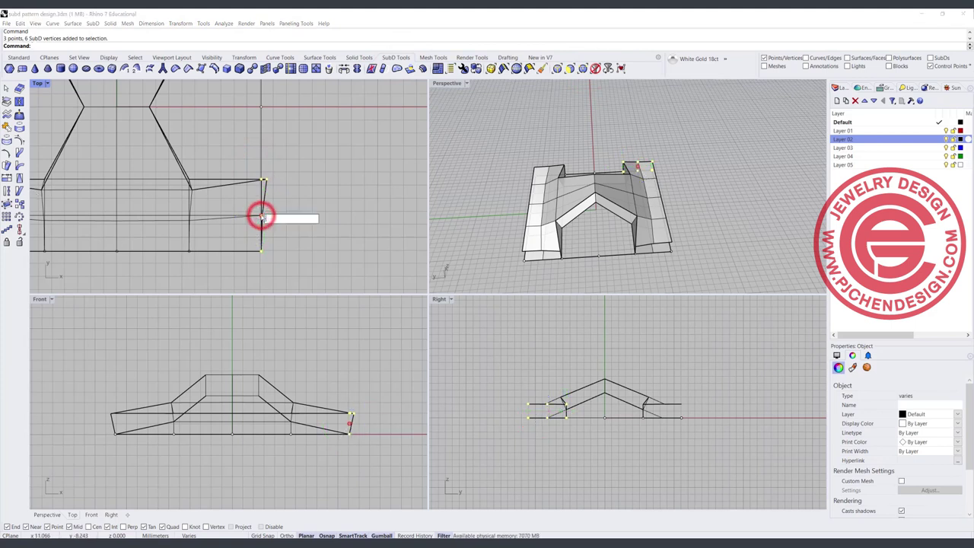
key(Return)
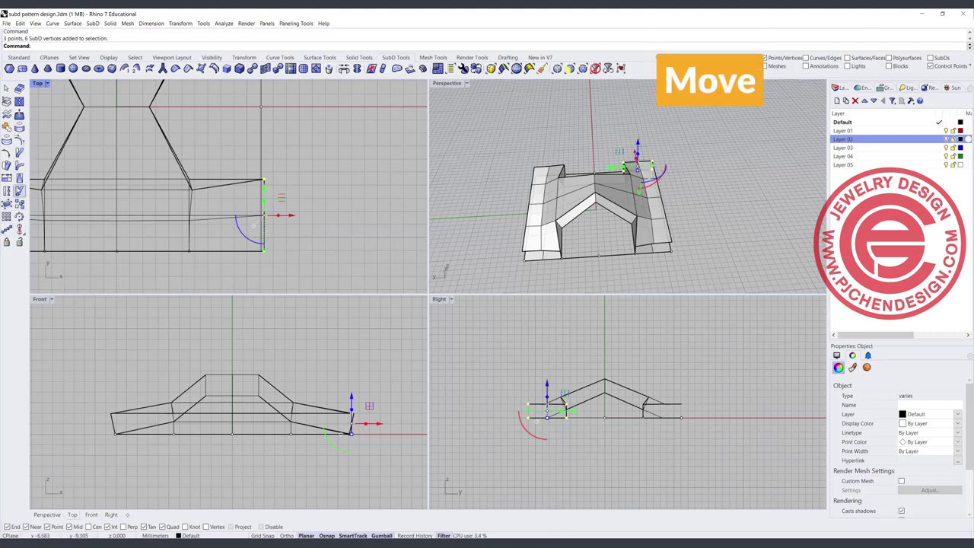
Step: Move the flattened lower-right vertices from their corner point onto the lower-right corner of the square outline
click(15, 58)
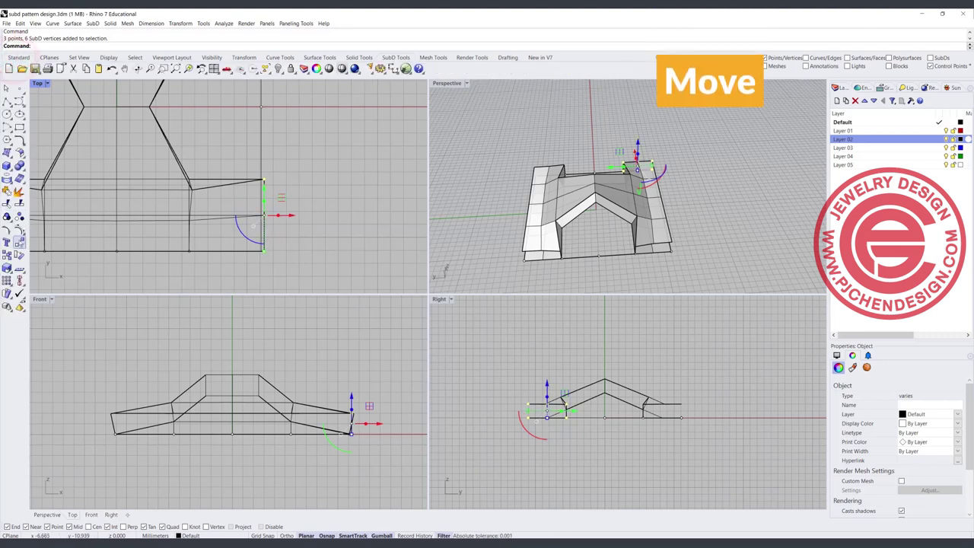
click(19, 242)
click(263, 251)
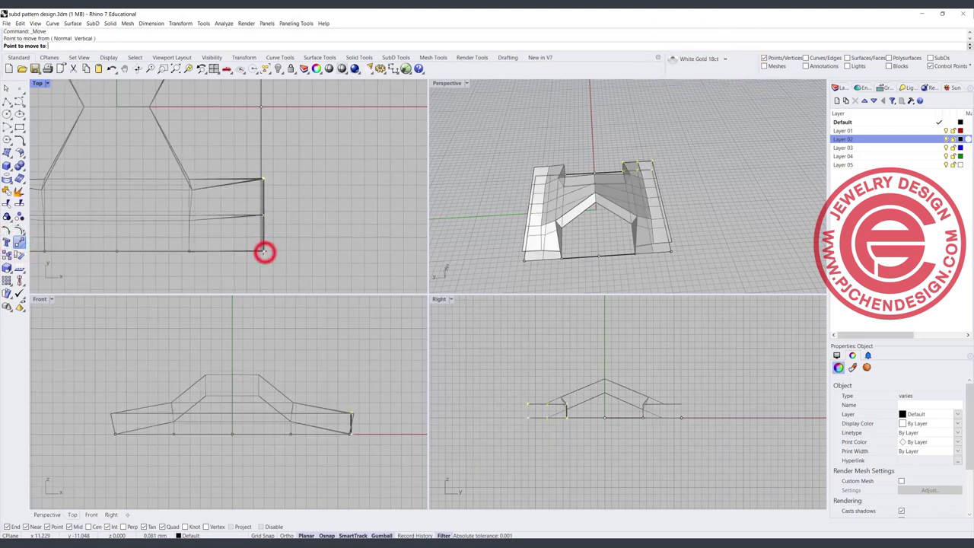
click(261, 252)
click(347, 271)
Step: Select the upper-right end vertices in the Top view and flatten them along X into one straight line
scroll(633, 166, down, 6)
right_drag(636, 152, 505, 139)
scroll(655, 160, up, 10)
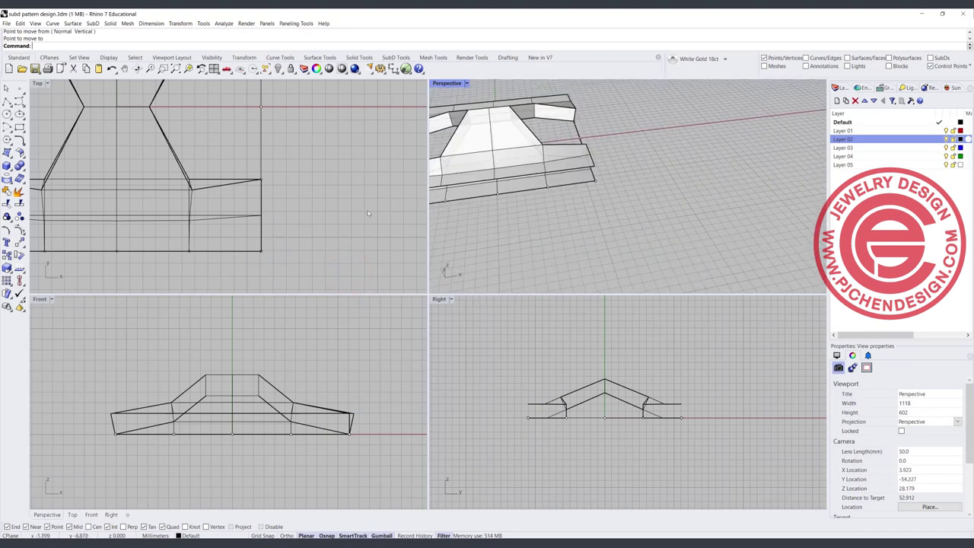
scroll(249, 199, down, 8)
right_drag(258, 105, 242, 198)
scroll(242, 198, up, 10)
drag(219, 107, 276, 236)
scroll(255, 205, up, 4)
drag(238, 164, 240, 164)
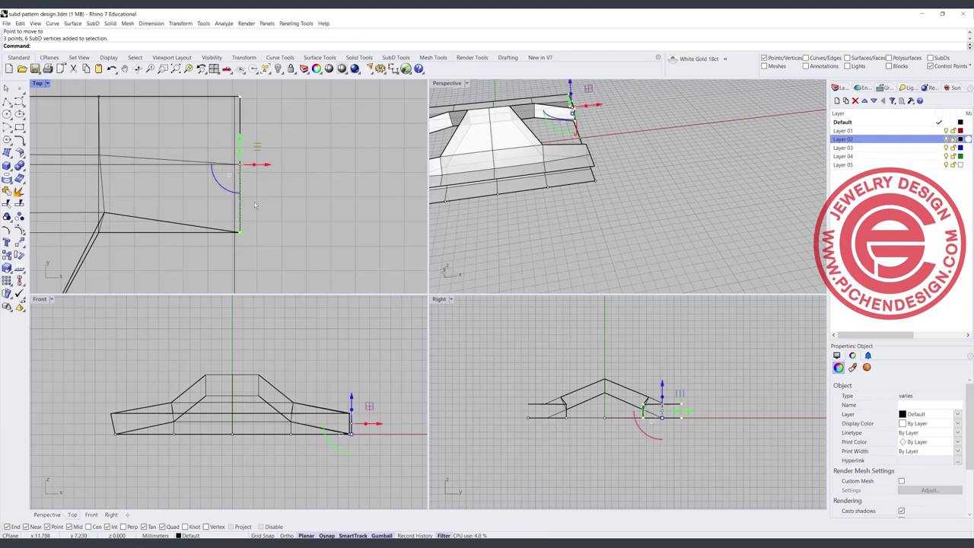
Step: Move the flattened upper-right vertices from their corner point onto the upper-right corner of the square outline
right_click(265, 104)
click(241, 96)
click(234, 97)
scroll(221, 160, down, 8)
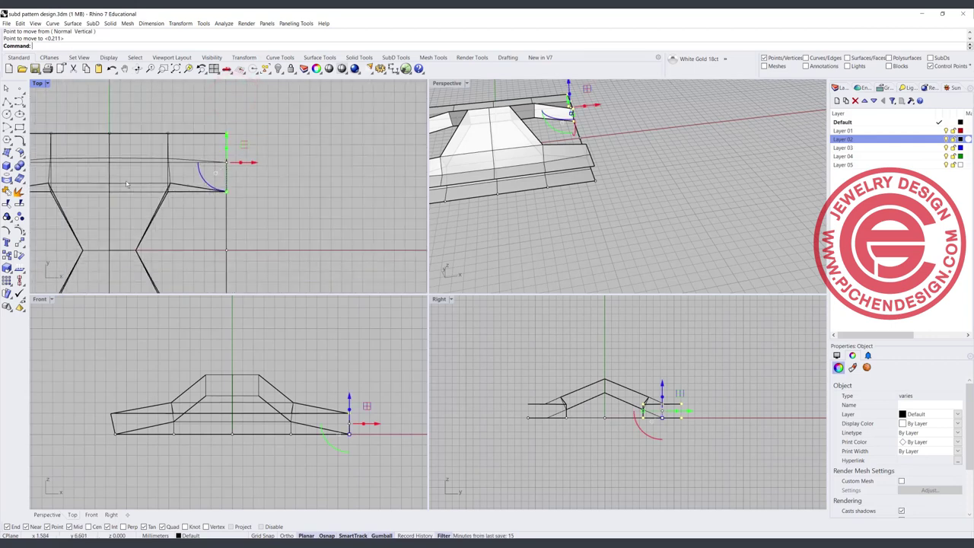
Step: Select the upper-left end vertices in the Top view and flatten them along X into one straight line
scroll(127, 183, down, 6)
right_drag(127, 183, 316, 161)
scroll(215, 140, up, 8)
drag(235, 105, 298, 224)
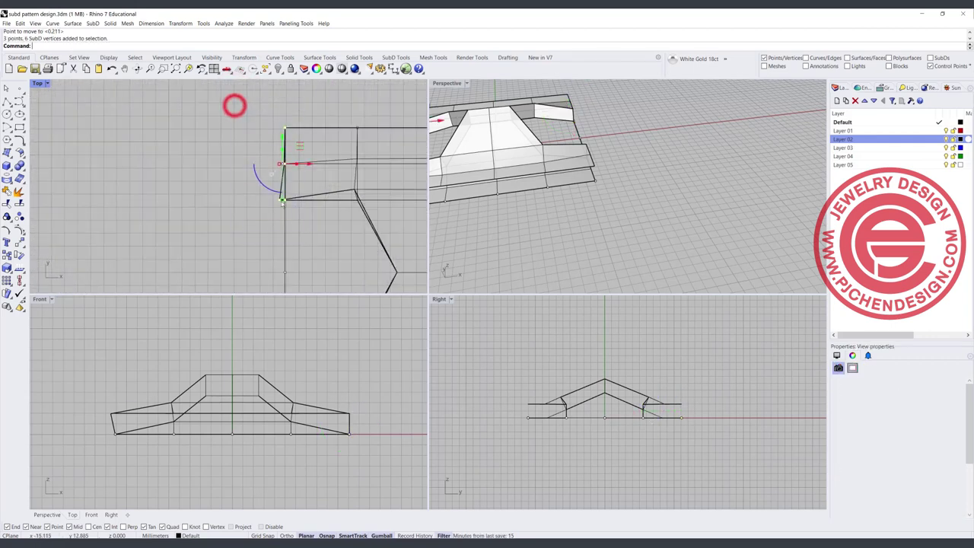
click(280, 164)
drag(281, 165, 281, 164)
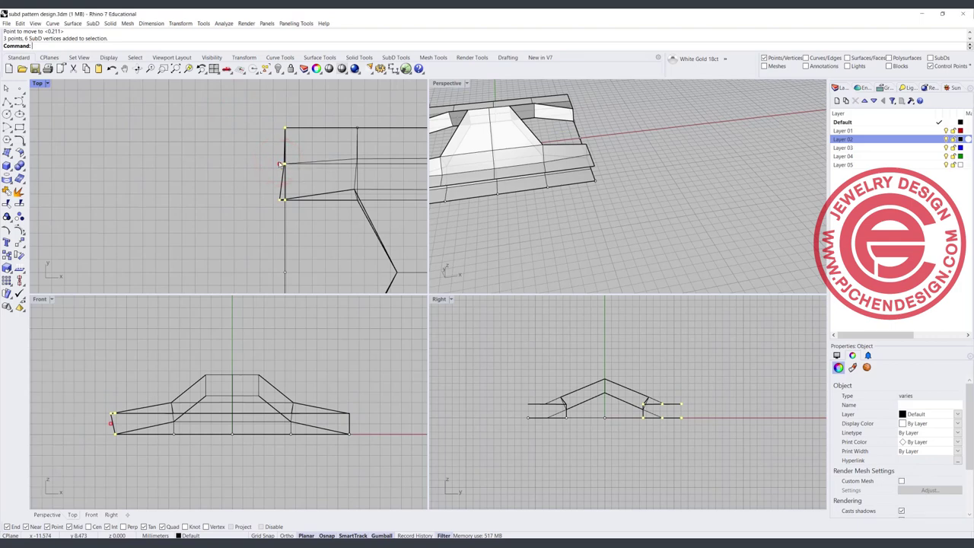
Step: Move the flattened upper-left vertices from their corner point onto the upper-left corner of the square outline
right_click(216, 138)
click(282, 125)
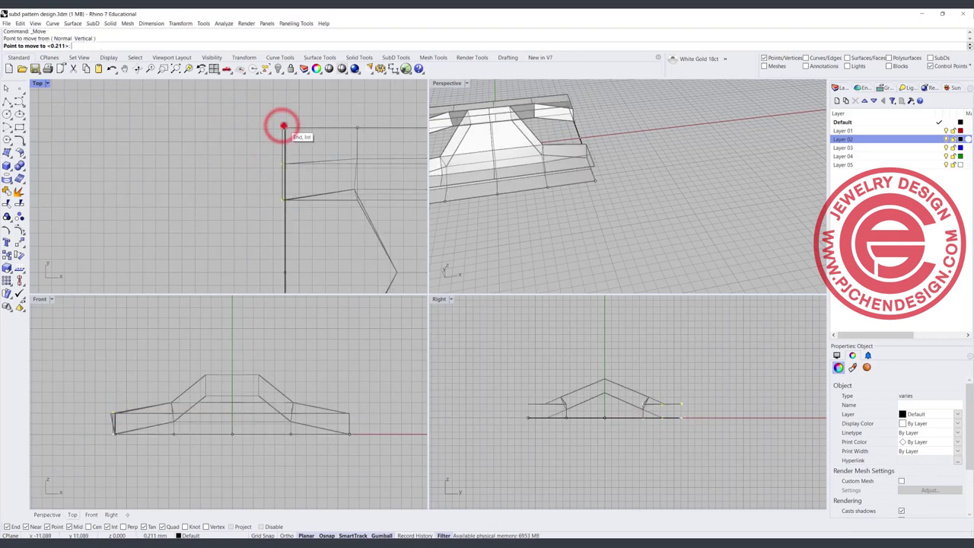
click(282, 126)
Step: Select the lower-left end vertices in the Top view and flatten them along X into one straight line
scroll(276, 201, down, 6)
right_drag(290, 240, 284, 134)
scroll(260, 194, up, 4)
scroll(260, 192, up, 1)
drag(252, 119, 301, 255)
drag(280, 184, 278, 179)
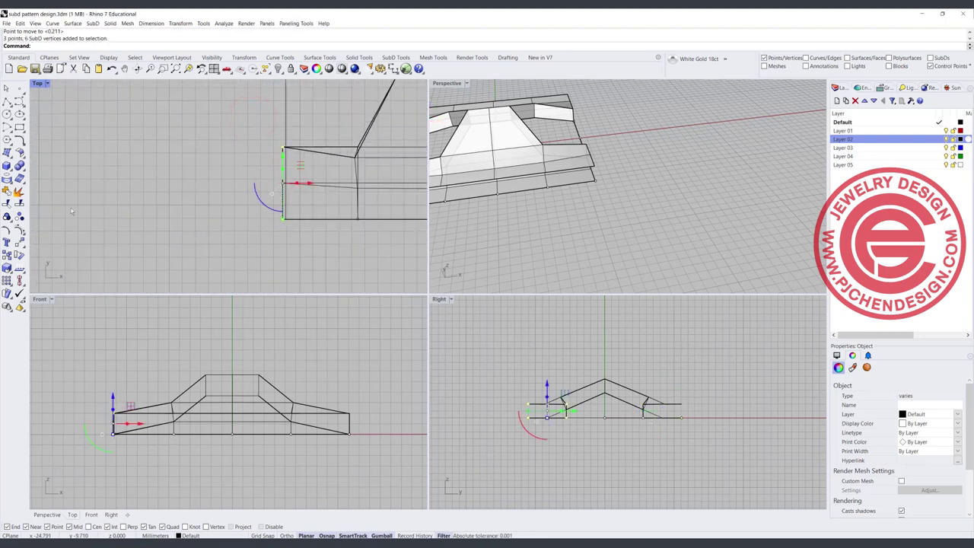
Step: Move the flattened lower-left vertices onto the lower-left corner of the square outline and clear the selection
click(19, 241)
click(283, 220)
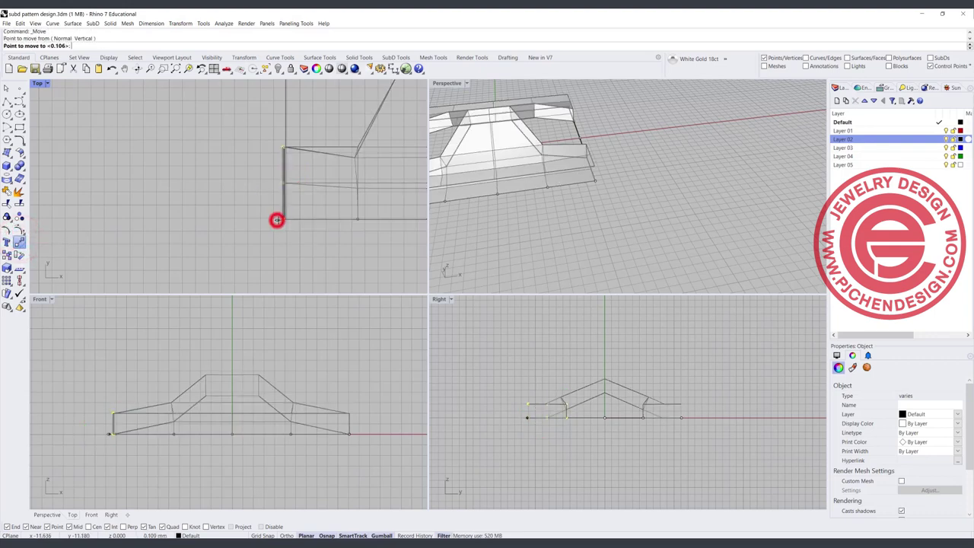
click(279, 220)
right_click(278, 228)
click(279, 218)
click(284, 220)
click(341, 266)
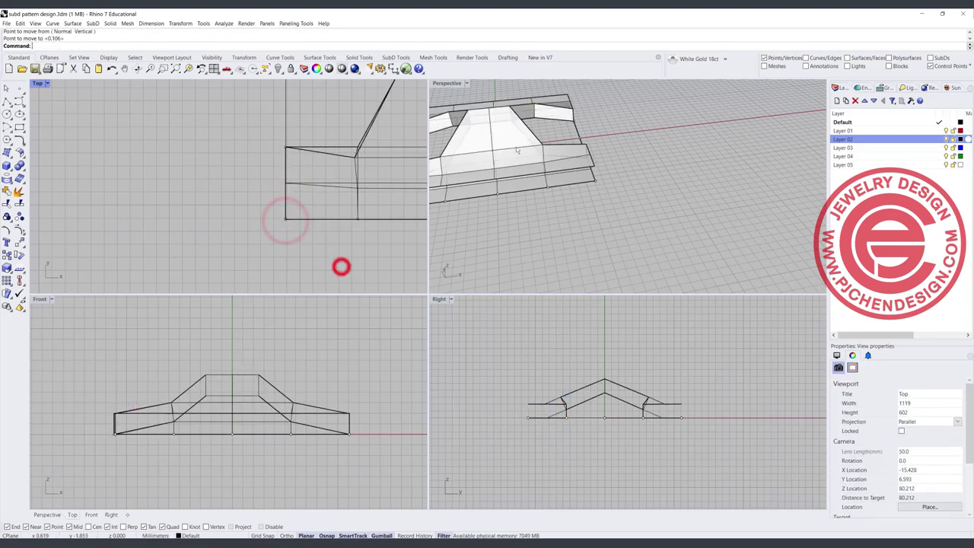
Step: Maximize the Perspective view and switch the SubD display from flat back to smooth
right_drag(516, 150, 537, 177)
double_click(447, 84)
scroll(472, 179, down, 9)
right_drag(468, 179, 332, 232)
scroll(415, 204, up, 9)
key(Tab)
right_drag(295, 302, 276, 317)
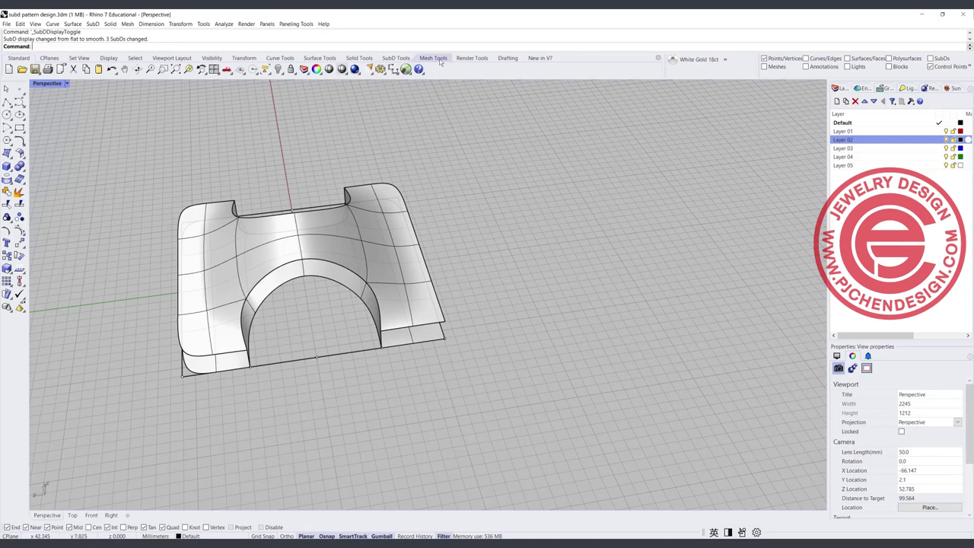
Step: With the selection filter set to edges, select all edges of the SubD, remove their creases and inspect the rounded unit
click(395, 58)
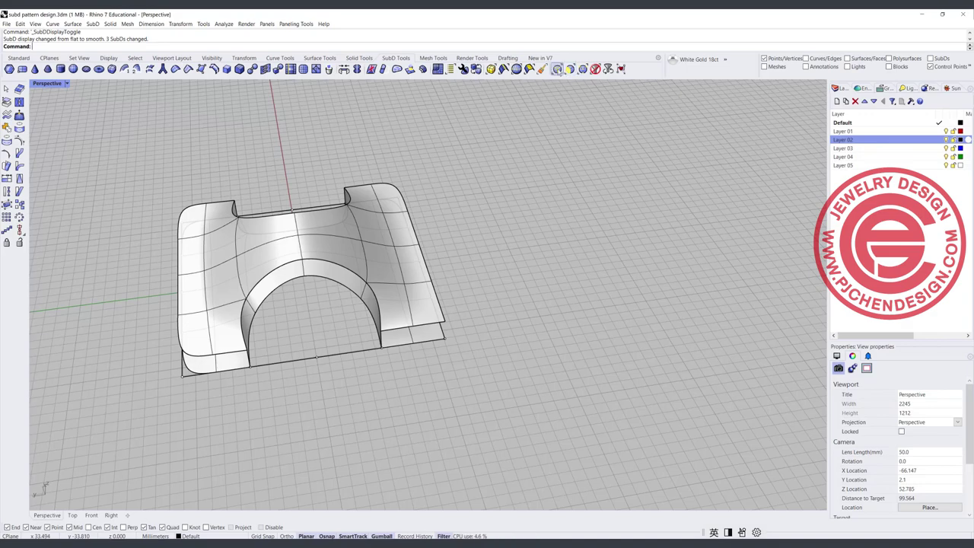
drag(157, 142, 453, 381)
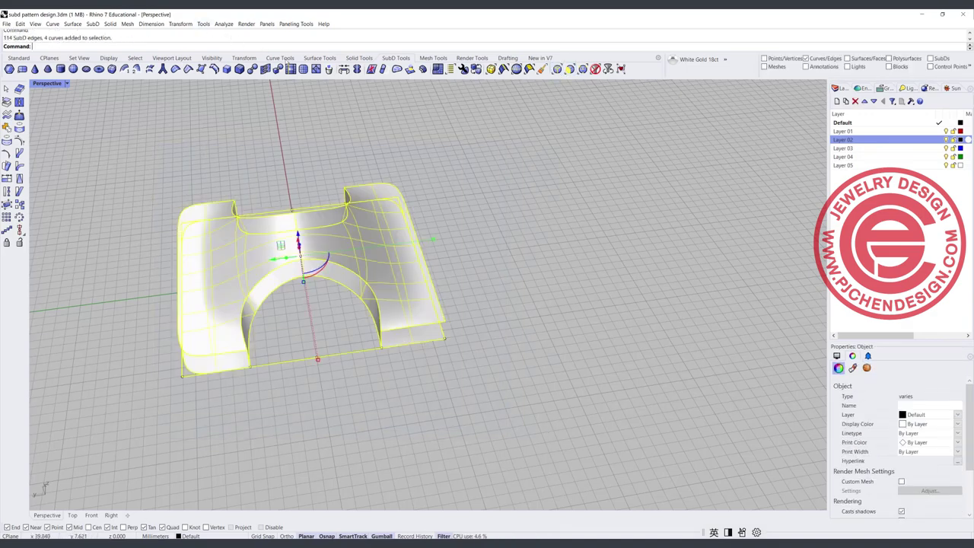
right_drag(283, 146, 353, 131)
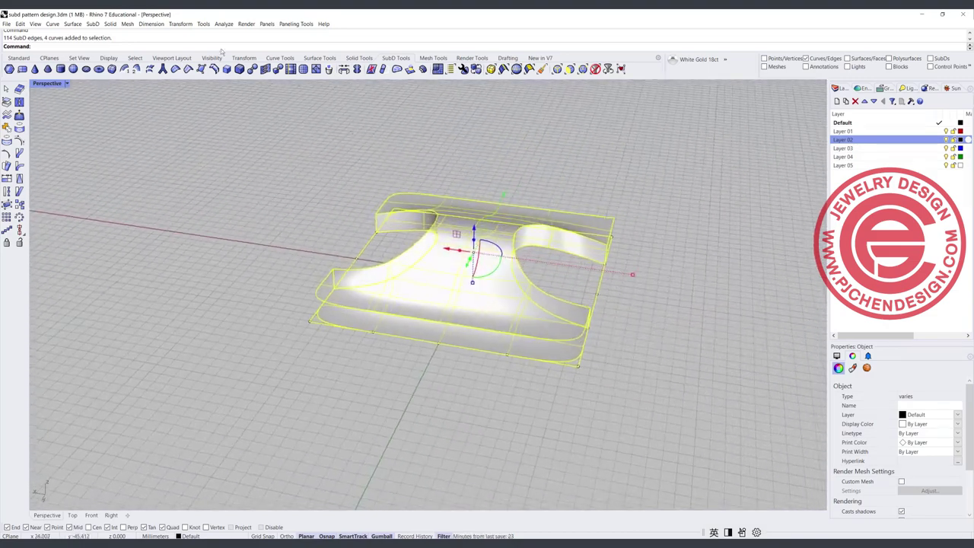
click(188, 70)
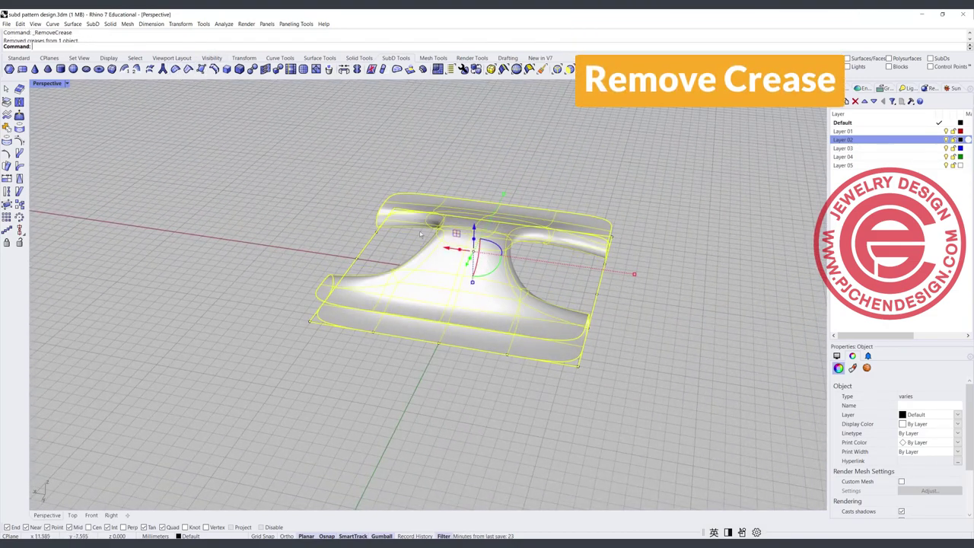
right_drag(542, 247, 467, 283)
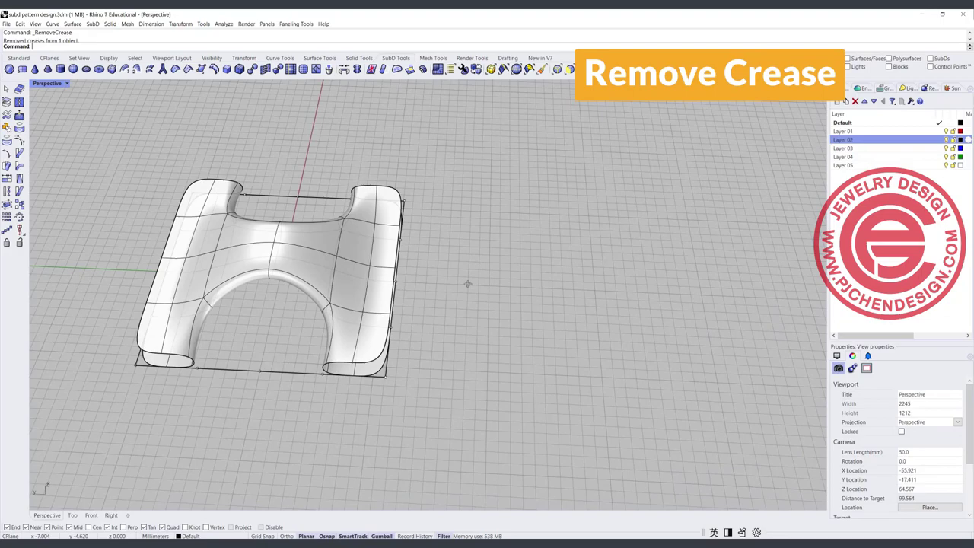
right_drag(268, 270, 517, 280)
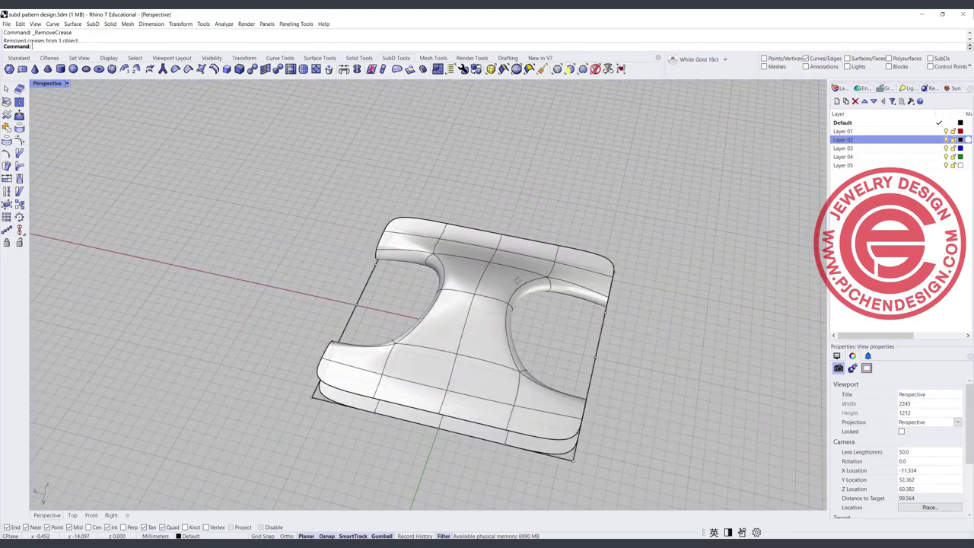
Step: In the Front view of the four-viewport layout, select the whole SubD and make a copy rotated 180 degrees about its center
double_click(47, 83)
scroll(245, 393, up, 5)
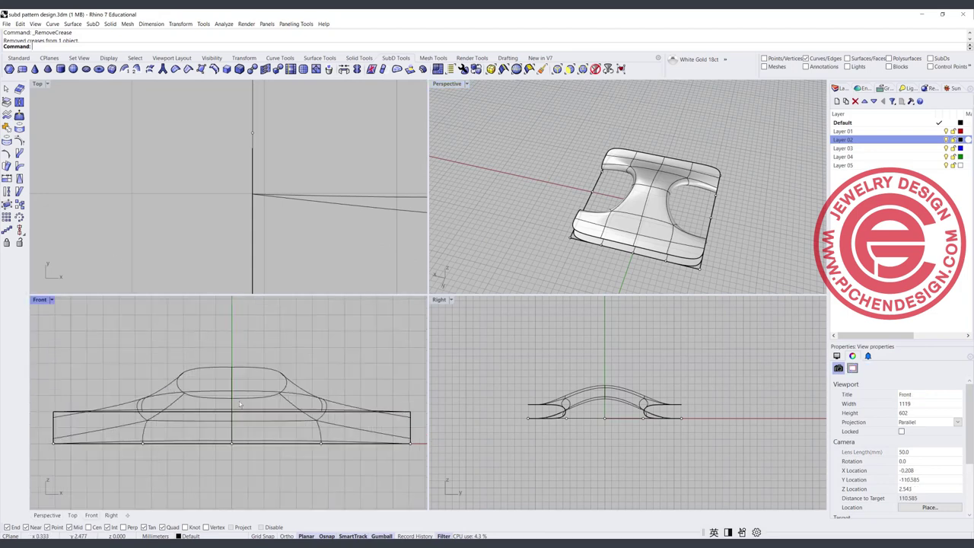
ctrl+shift+click(245, 392)
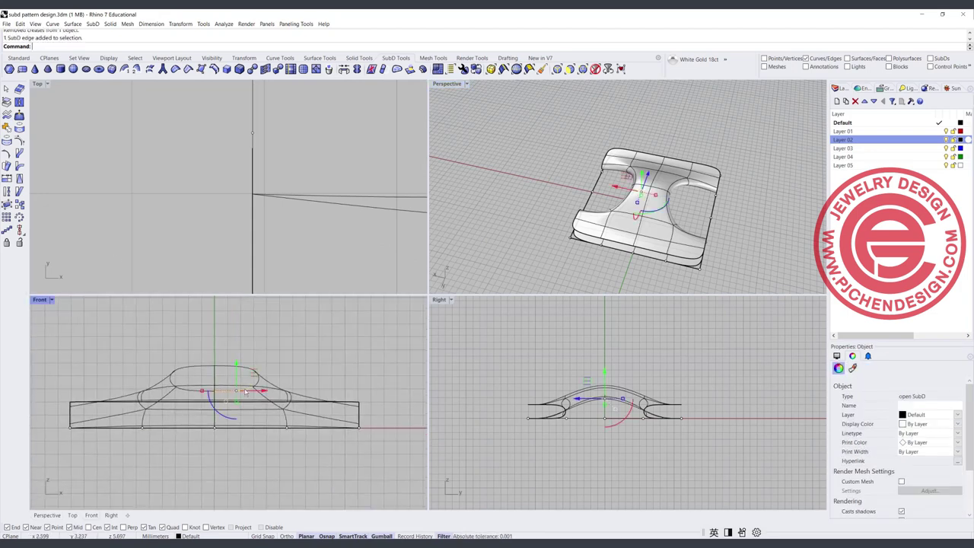
click(285, 336)
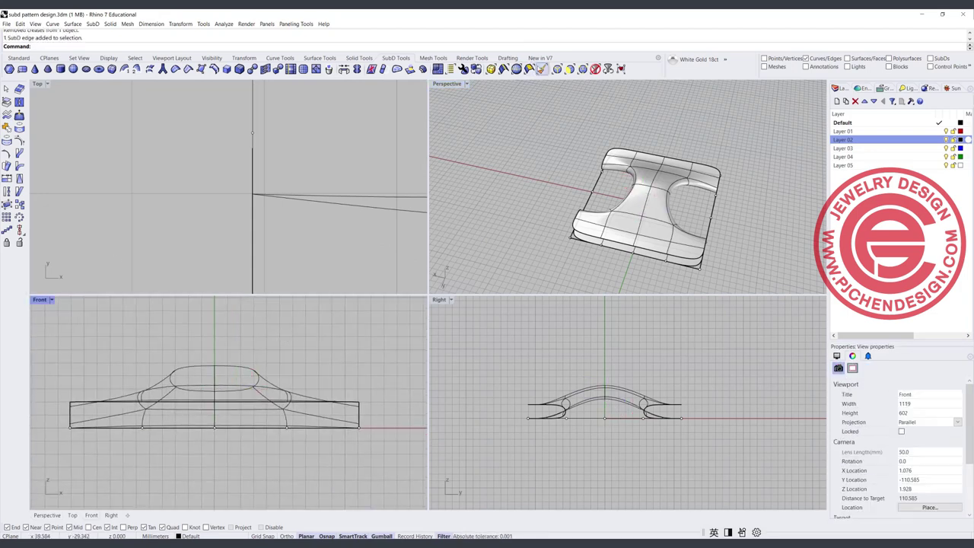
click(232, 379)
drag(188, 413, 354, 374)
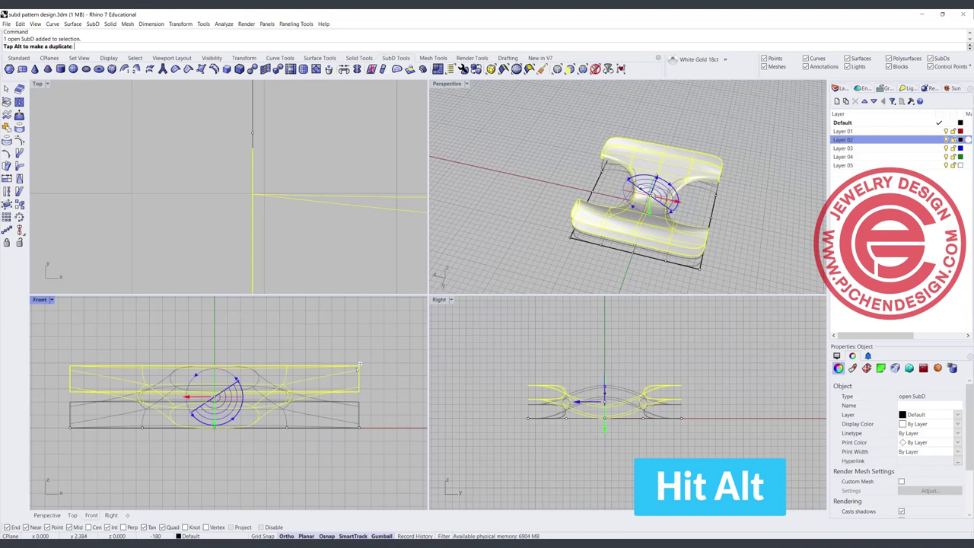
drag(359, 366, 357, 369)
key(alt)
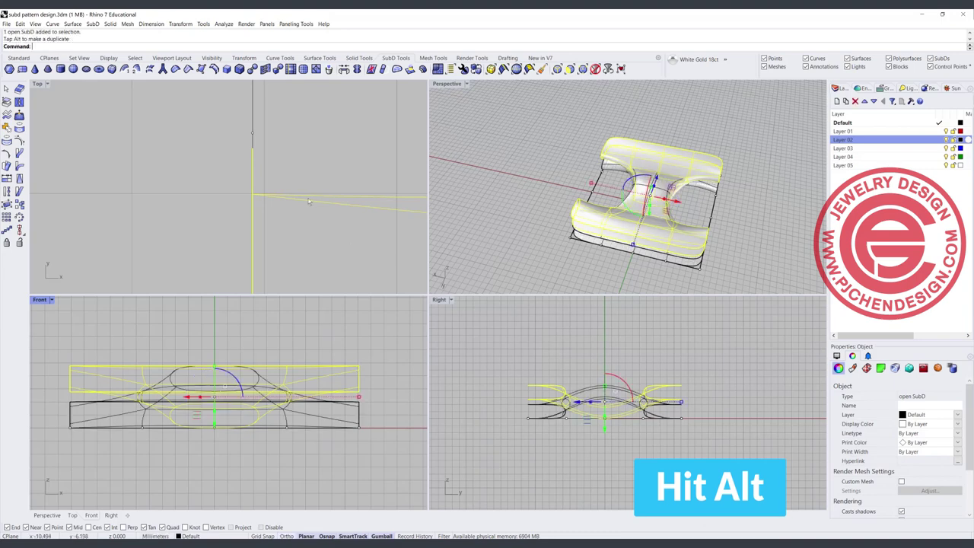
Step: Rotate the flipped copy 90 degrees in the Top view so it crosses the original unit, and clear the selection
scroll(308, 201, down, 6)
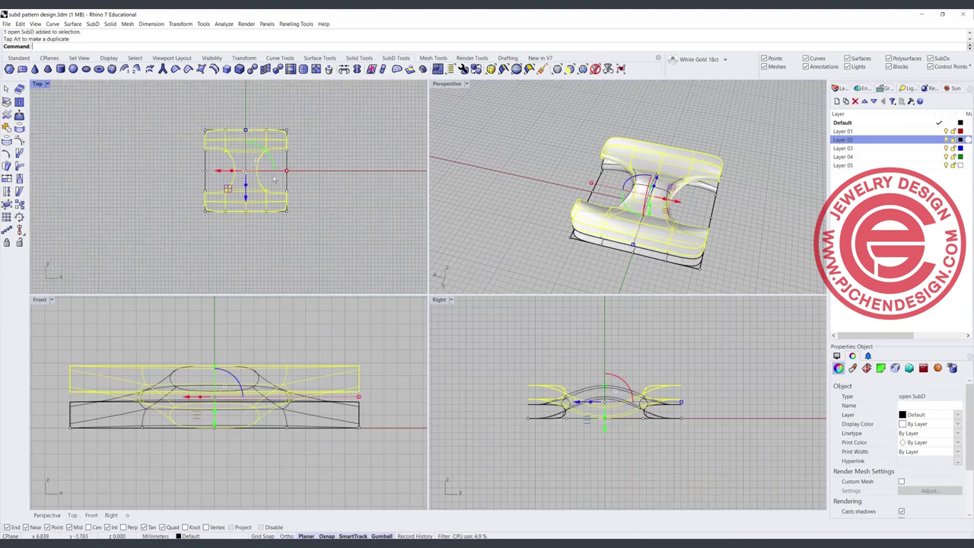
drag(272, 166, 280, 213)
click(312, 187)
right_drag(612, 227, 630, 232)
Step: Set the rotated copy's display color to Red and inspect how the two units cross
click(645, 217)
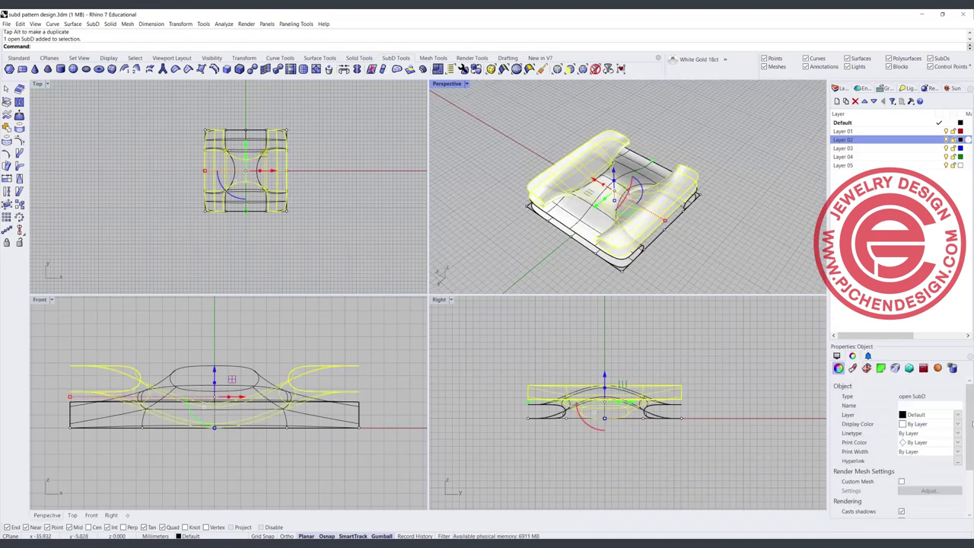
click(957, 424)
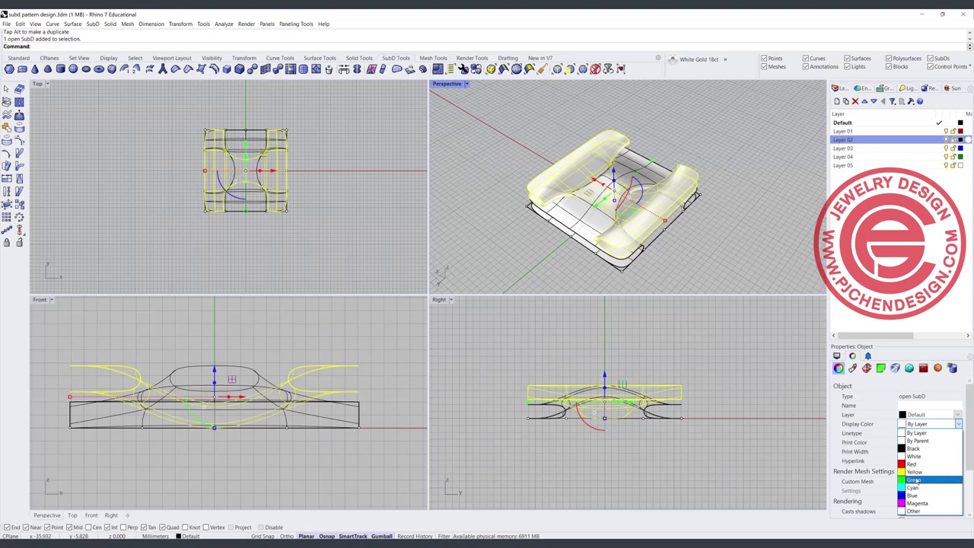
click(917, 464)
click(750, 209)
right_drag(750, 209, 783, 232)
scroll(783, 232, down, 4)
scroll(645, 247, up, 4)
right_drag(645, 247, 655, 219)
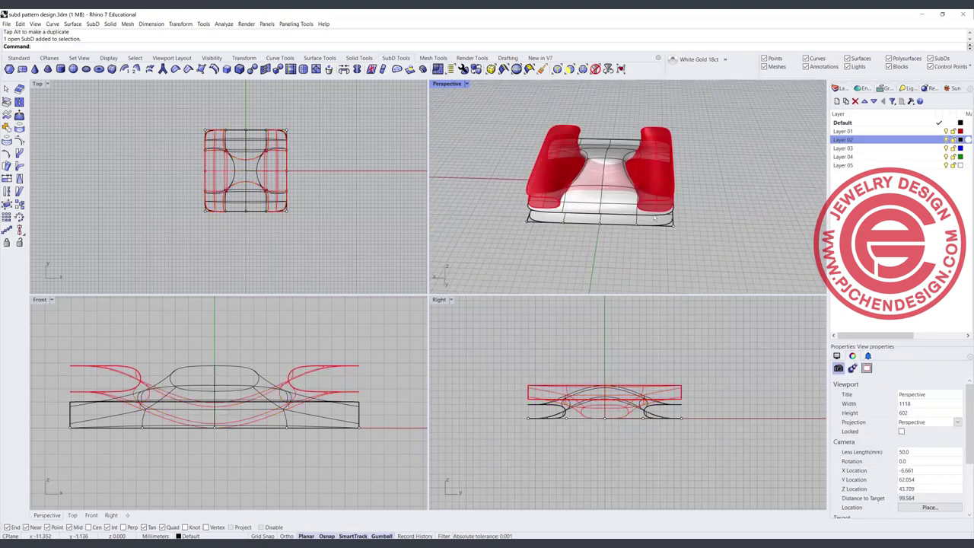
Step: Select both SubD units and create a 2 by 2 rectangular array, using opposite corners of the square outline as the unit cell
click(253, 159)
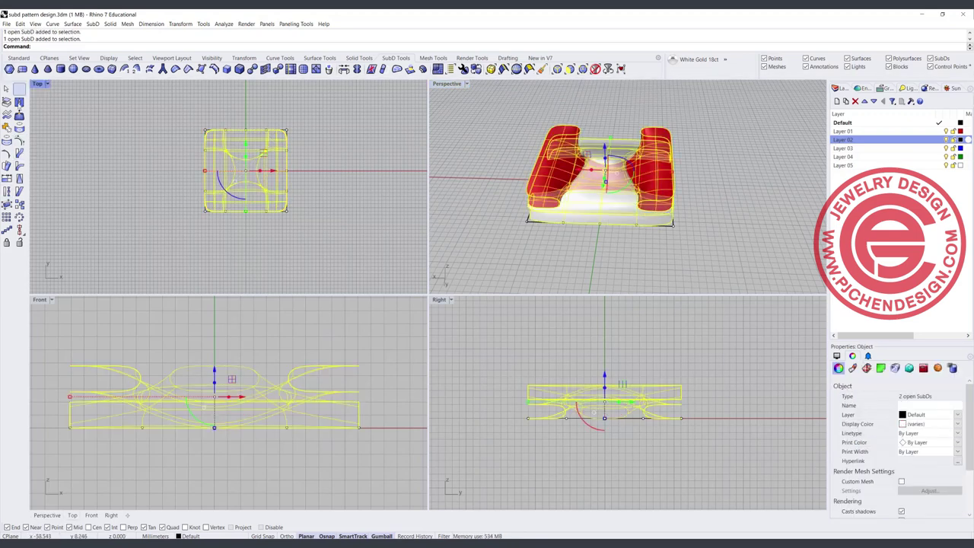
click(7, 216)
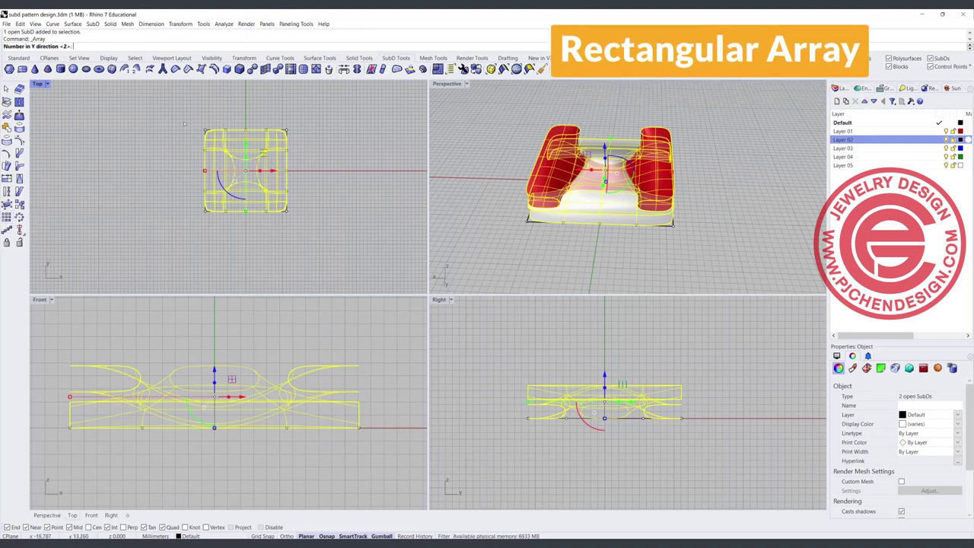
key(Return)
key(Return)
key(Return)
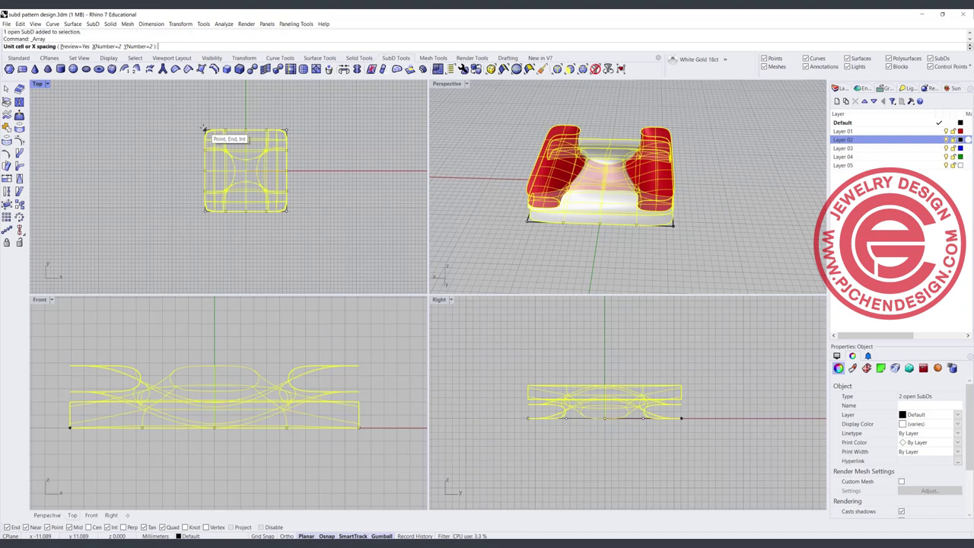
click(205, 130)
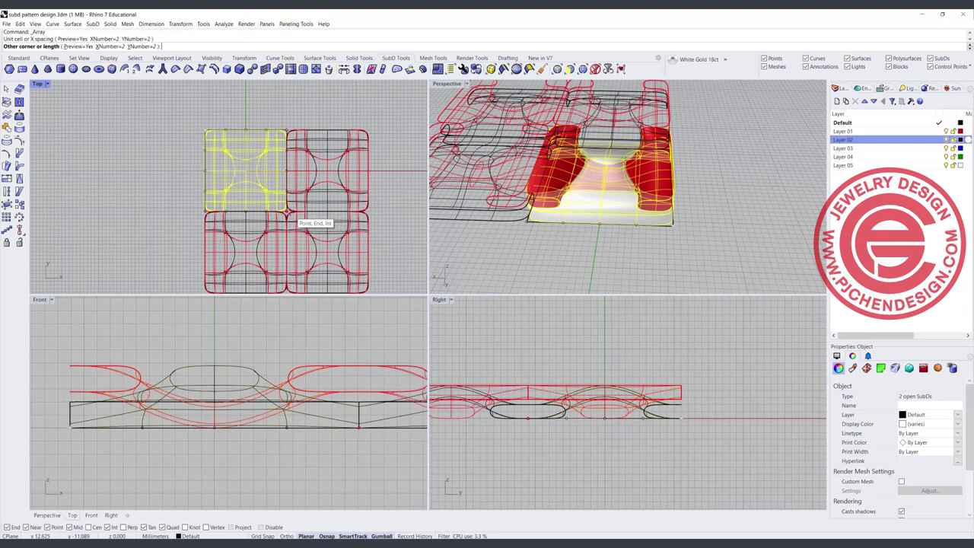
click(287, 212)
key(Return)
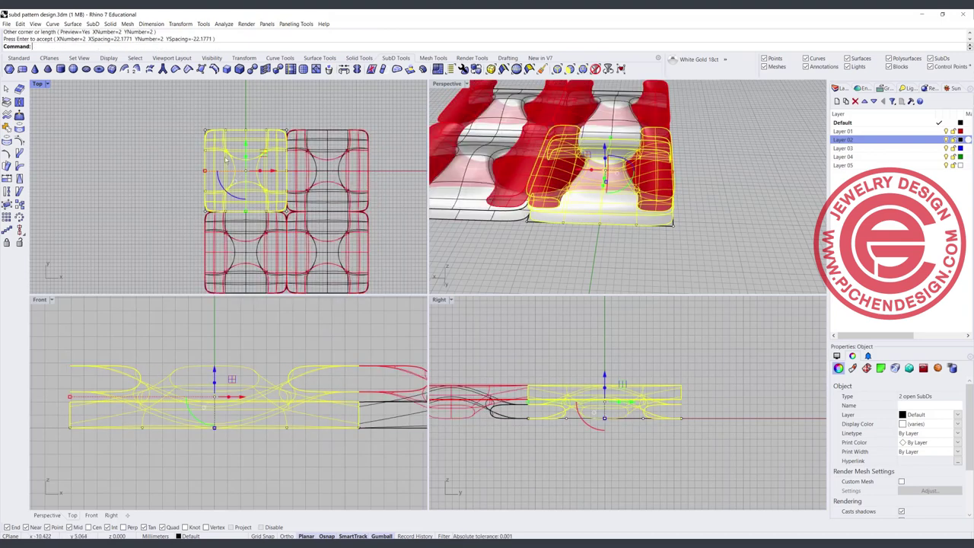
Step: Maximize the Perspective view and examine the corners and seams where the arrayed units meet
click(447, 84)
double_click(454, 84)
scroll(373, 156, down, 10)
right_drag(342, 158, 357, 243)
scroll(357, 243, up, 8)
click(350, 233)
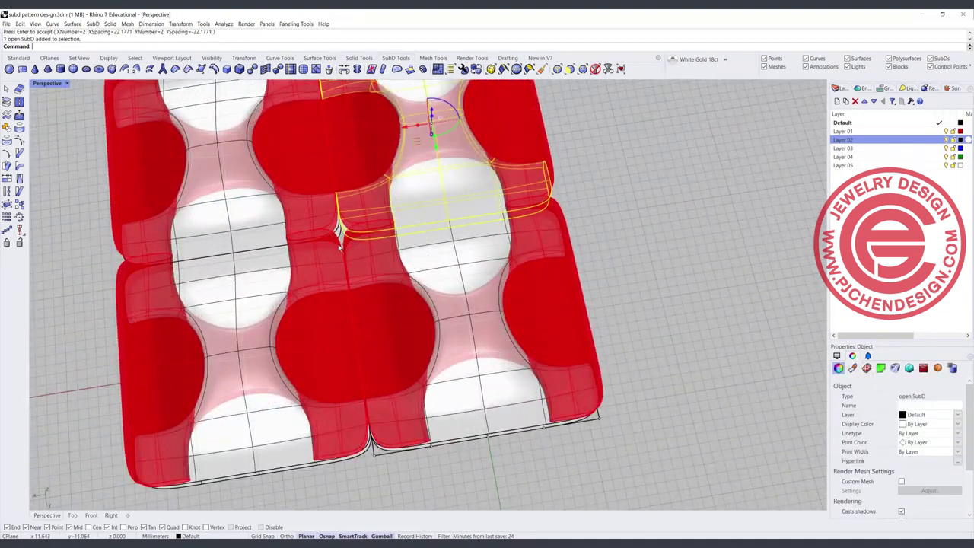
click(347, 246)
click(558, 220)
scroll(544, 220, down, 7)
scroll(453, 213, up, 2)
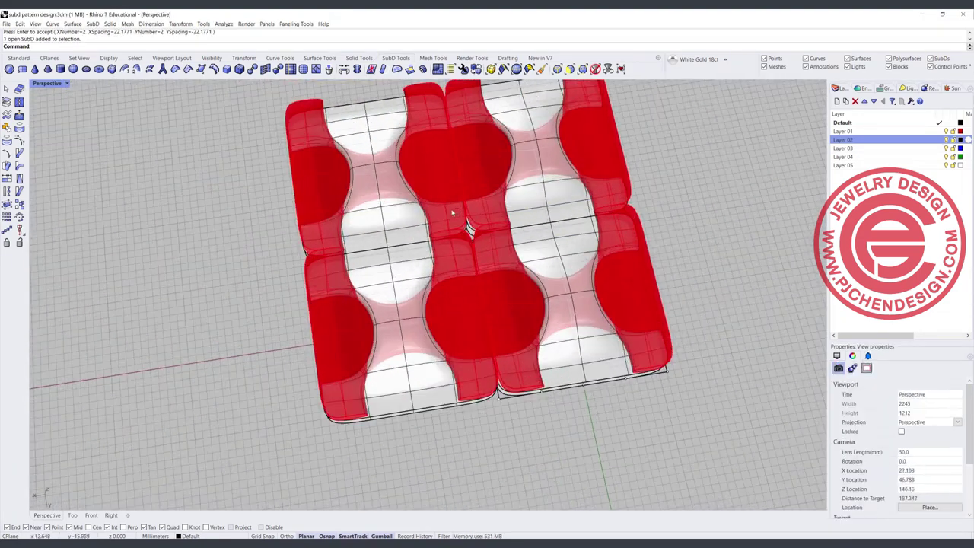
scroll(454, 238, down, 7)
shift+right_drag(454, 238, 347, 242)
Step: Select the entire array and join the touching SubDs with the joined edges set to Smooth
drag(195, 116, 466, 335)
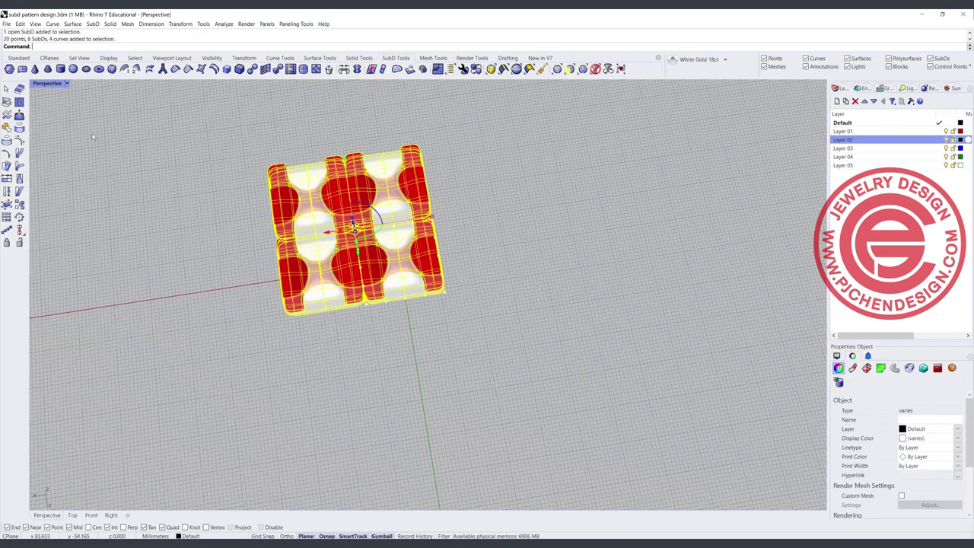
click(18, 58)
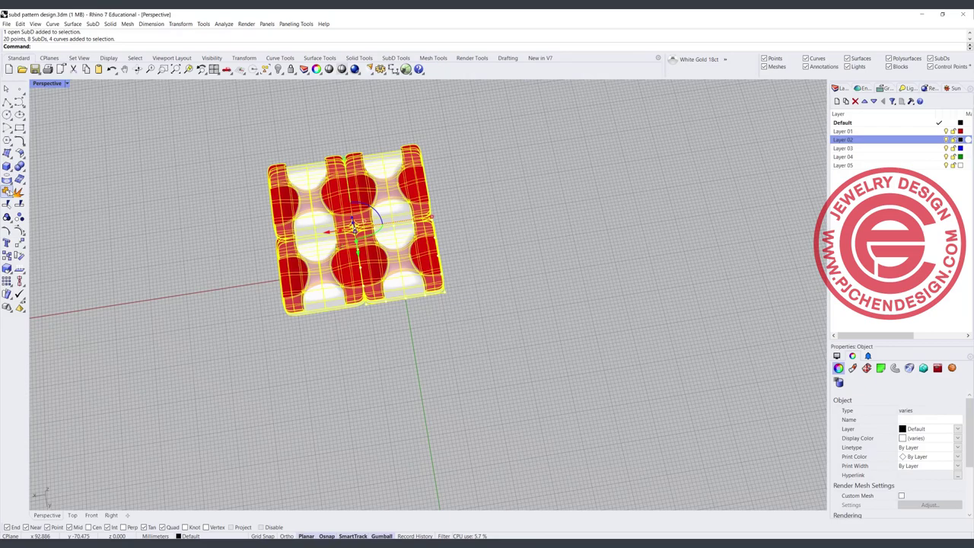
click(7, 192)
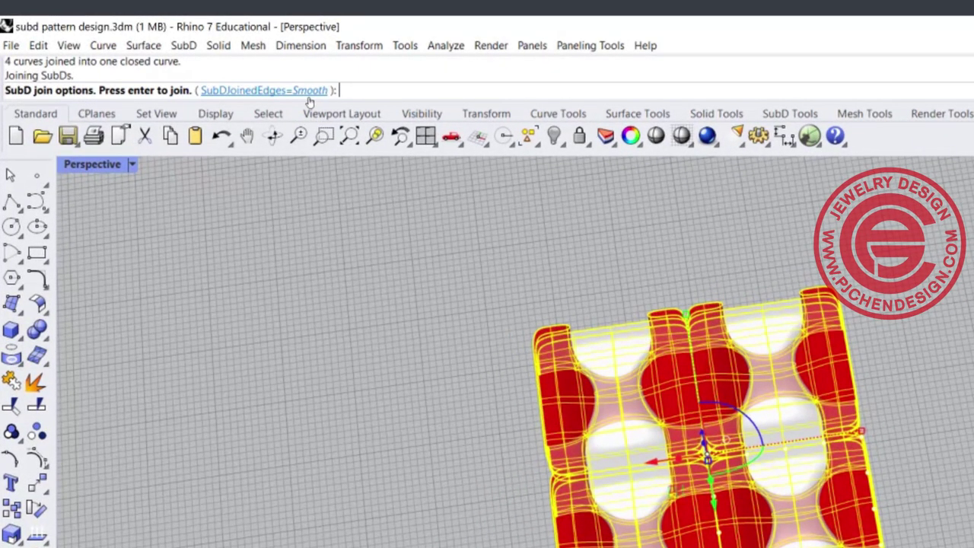
key(Return)
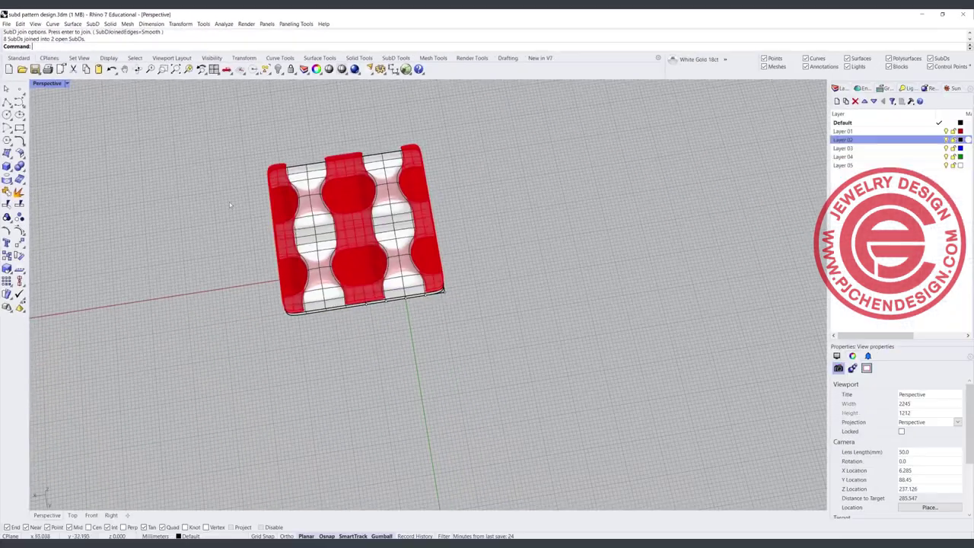
Step: Examine the joined woven pattern from several angles, including in Rendered display, and return the view to Ghosted
right_drag(392, 237, 362, 228)
scroll(354, 245, up, 6)
scroll(361, 193, down, 5)
scroll(361, 192, down, 2)
shift+right_drag(361, 193, 330, 211)
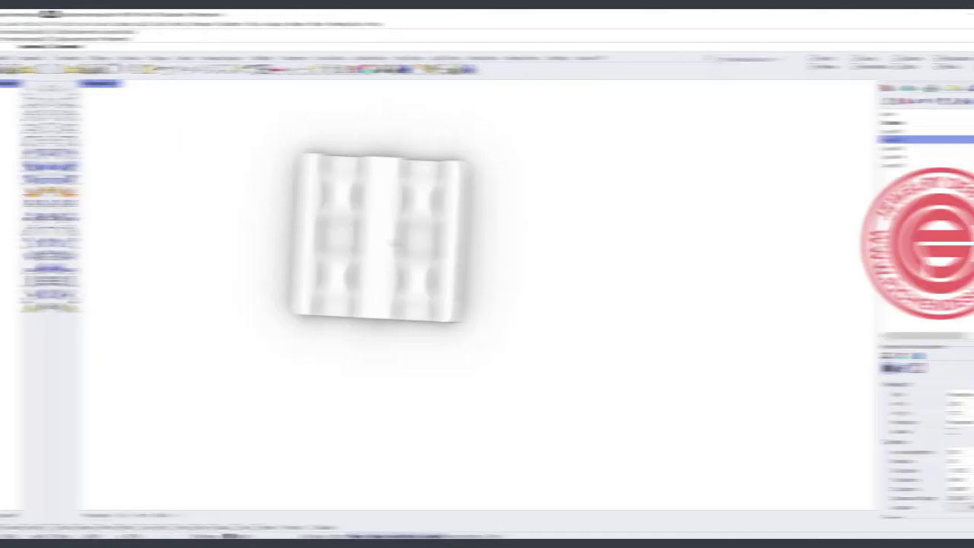
scroll(352, 238, up, 7)
scroll(377, 236, down, 5)
mouse_move(384, 260)
right_down()
mouse_move(479, 191)
mouse_move(487, 201)
mouse_move(464, 180)
mouse_move(399, 213)
mouse_move(394, 241)
mouse_move(387, 189)
mouse_move(416, 129)
mouse_move(382, 267)
mouse_move(390, 255)
right_up()
click(67, 83)
click(57, 139)
right_drag(327, 228, 301, 148)
scroll(301, 148, up, 6)
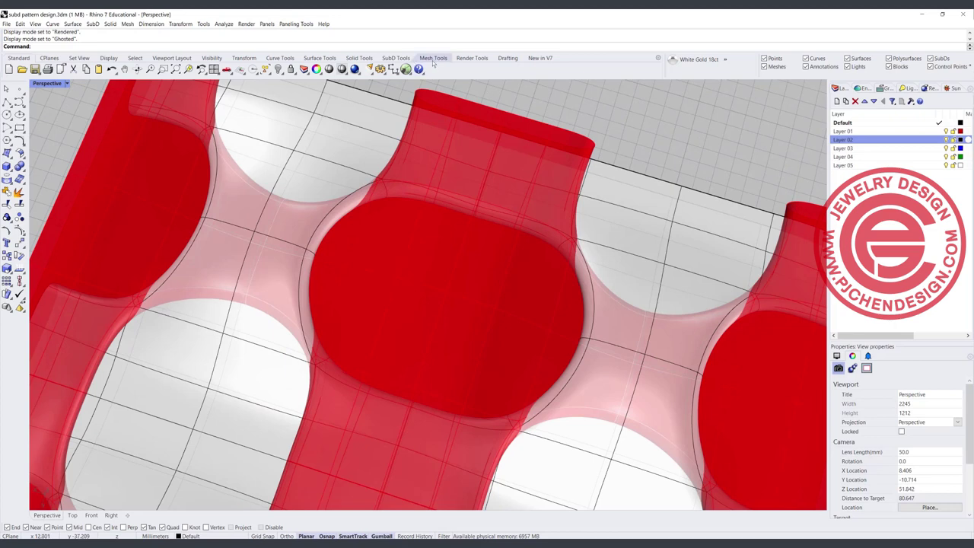
Step: With the selection filter set to vertices, select a center vertex of one white unit, raise it into a bump and clear the selection
click(396, 58)
click(255, 237)
scroll(255, 236, up, 3)
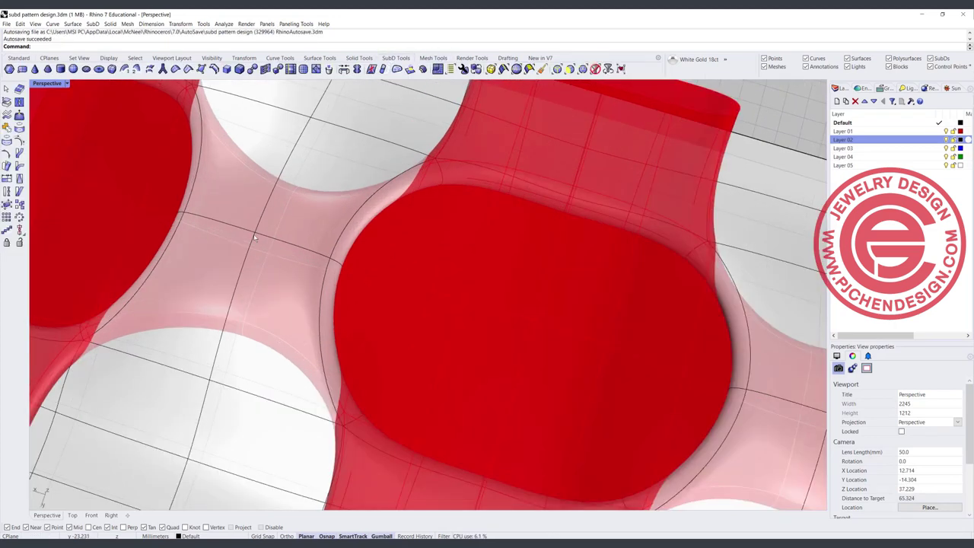
click(582, 69)
click(252, 231)
scroll(305, 249, down, 5)
right_drag(313, 251, 295, 191)
drag(288, 191, 288, 179)
click(453, 151)
Step: Examine the raised bump and the overall woven pattern from different distances and angles
scroll(296, 208, down, 5)
scroll(295, 207, up, 5)
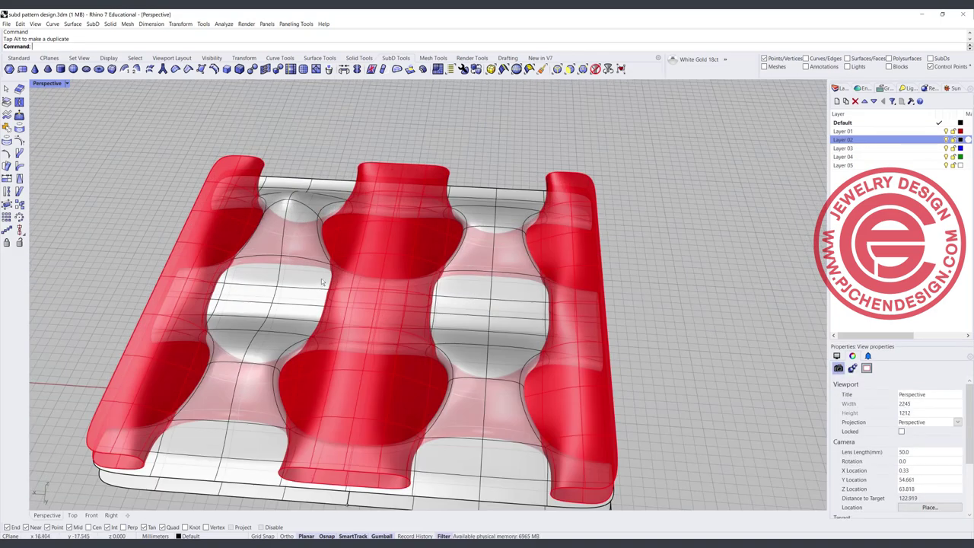
scroll(322, 280, down, 3)
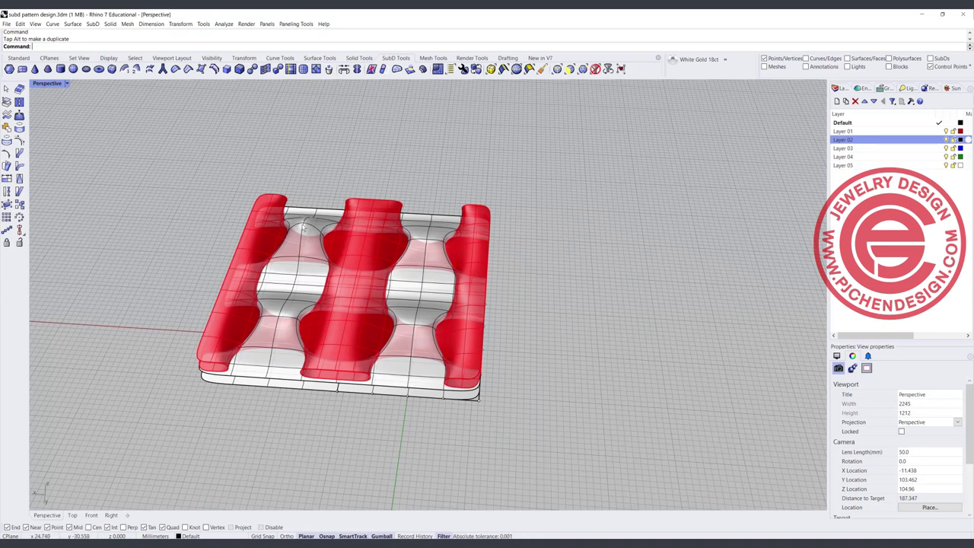
right_drag(261, 192, 277, 202)
scroll(393, 282, up, 4)
scroll(383, 261, down, 6)
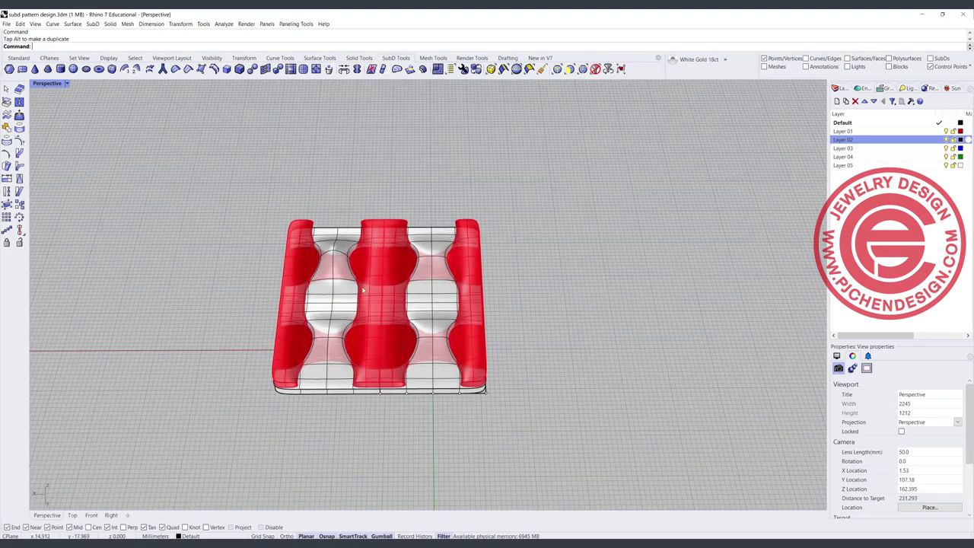